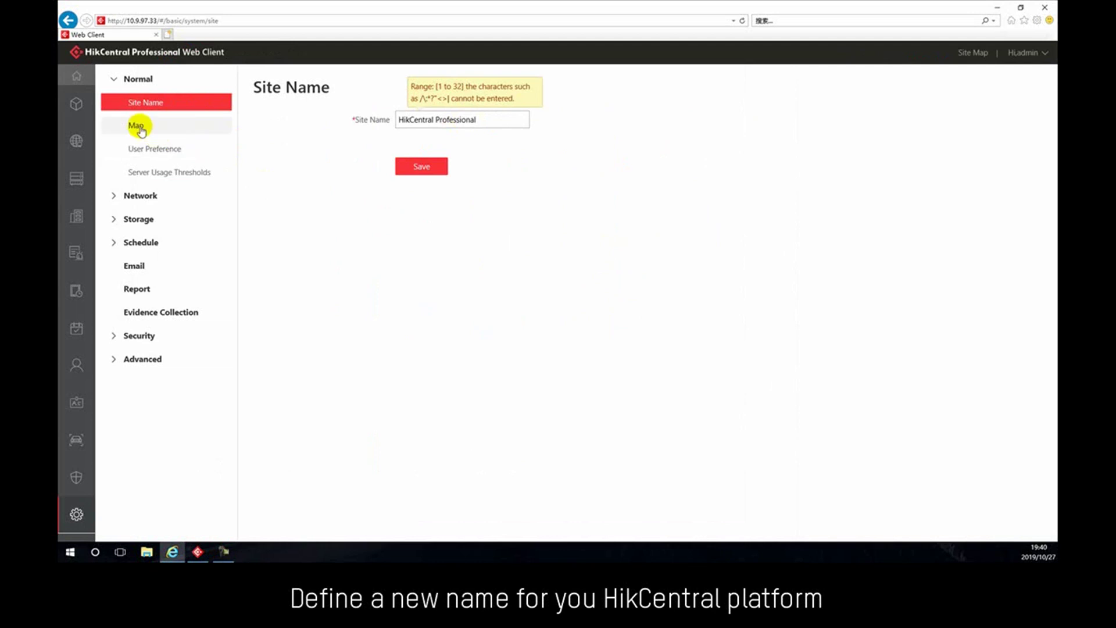
Examine the GIS map API URL and the icon type, size and picture options in the map settings.
click(139, 125)
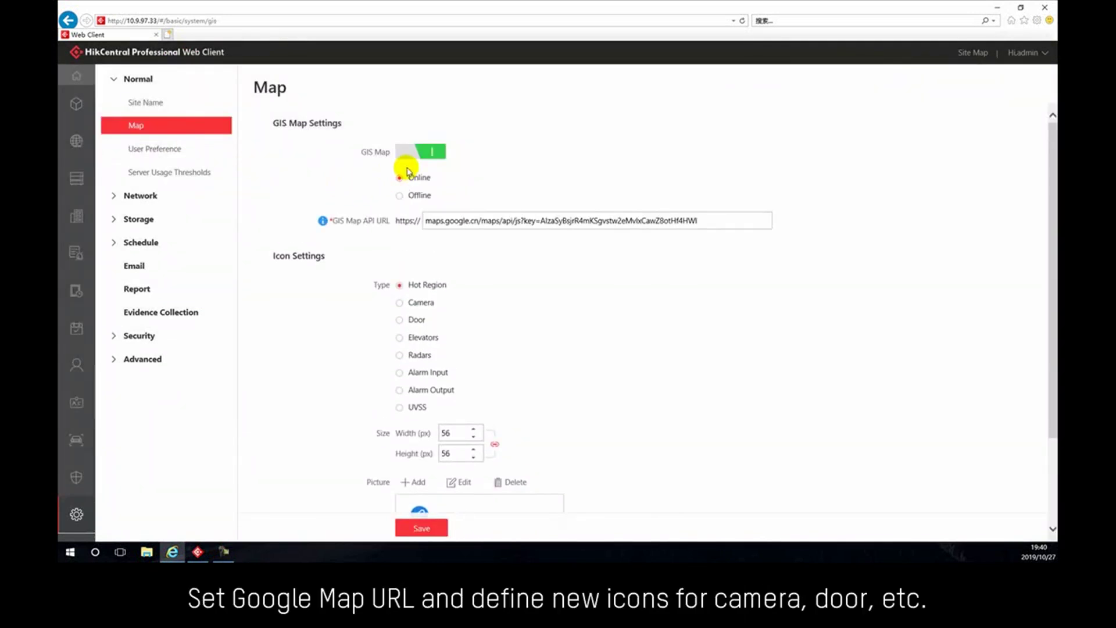
click(510, 221)
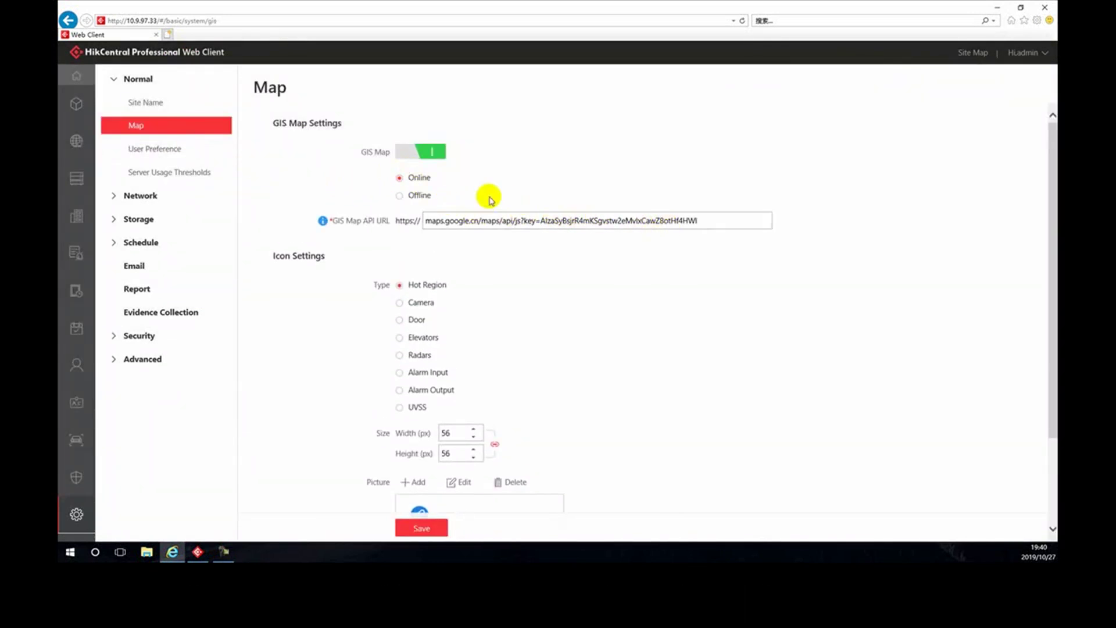
scroll(414, 202, down, 2)
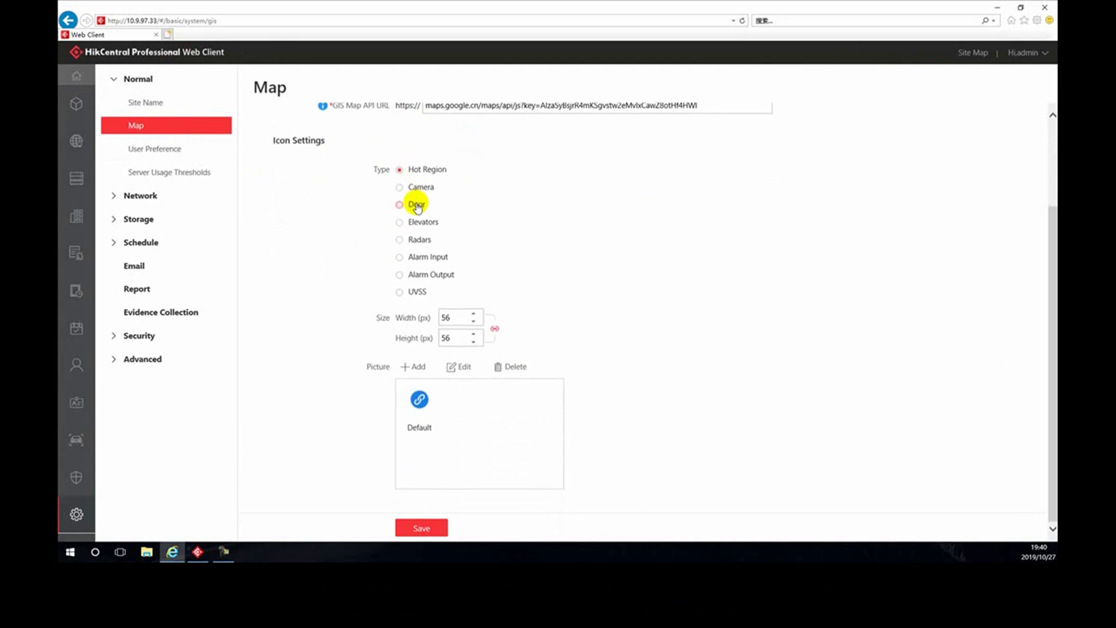
Examine the first-day-of-week choices and try the alternative temperature units in the user preferences.
click(169, 151)
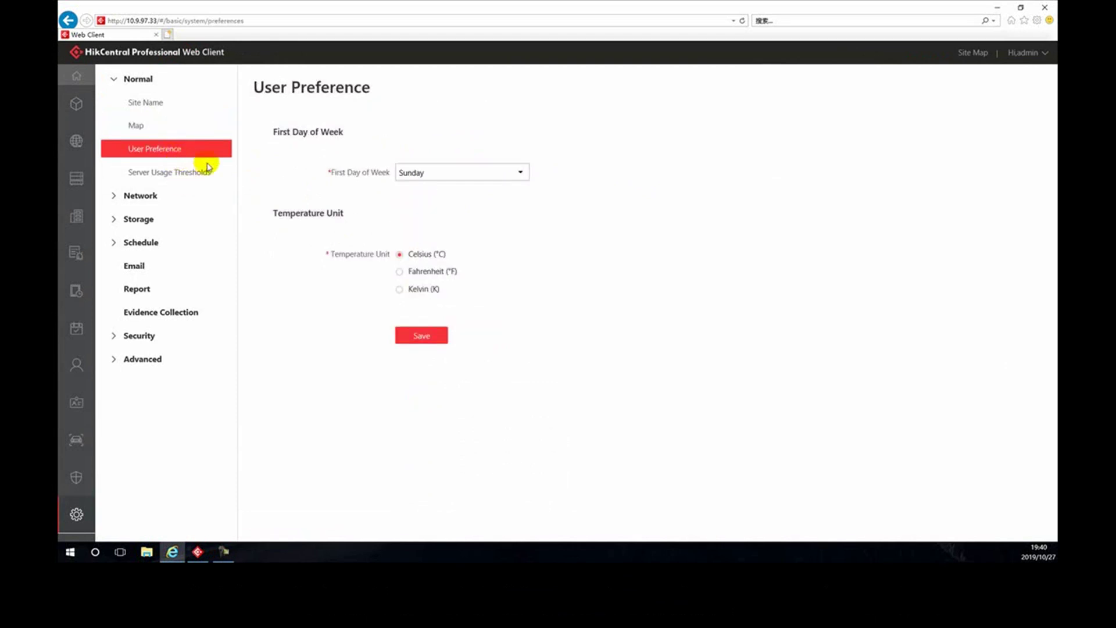
click(429, 175)
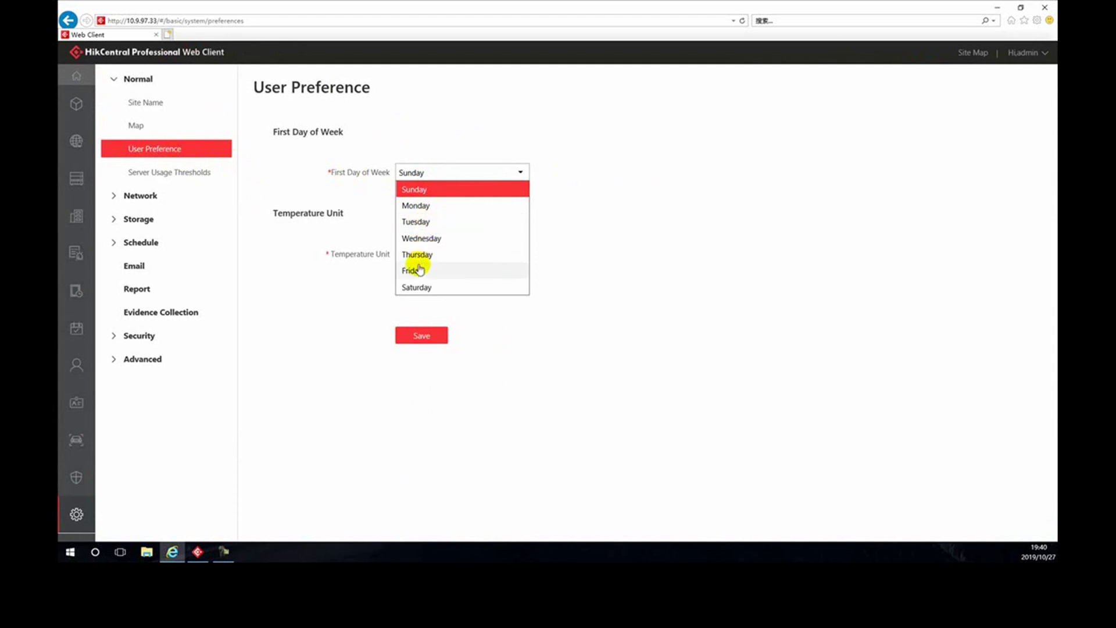
click(745, 258)
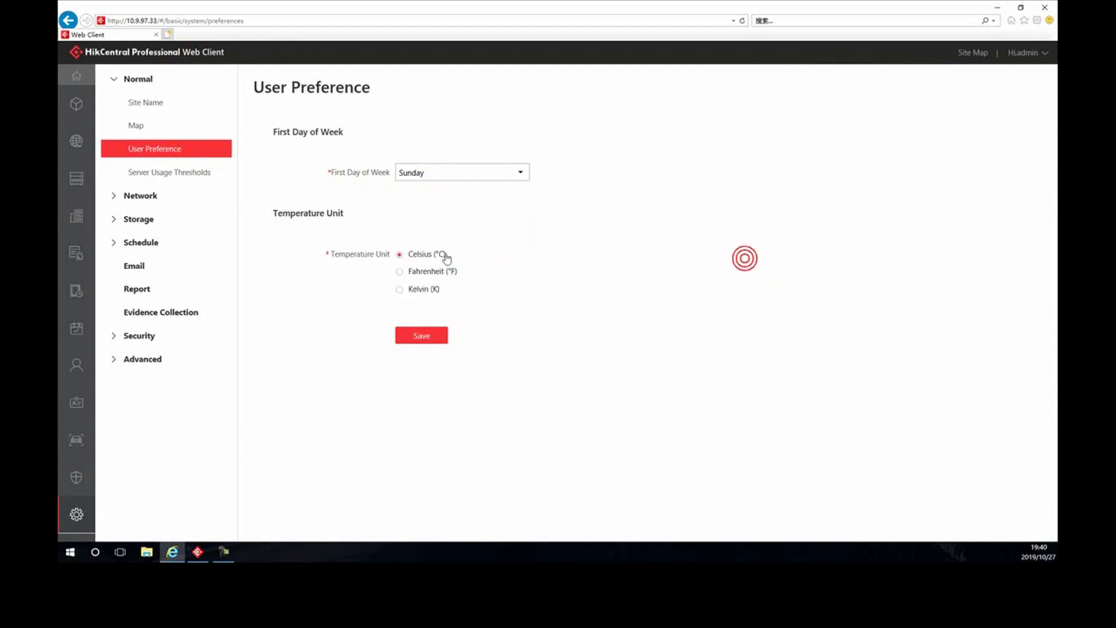
click(400, 272)
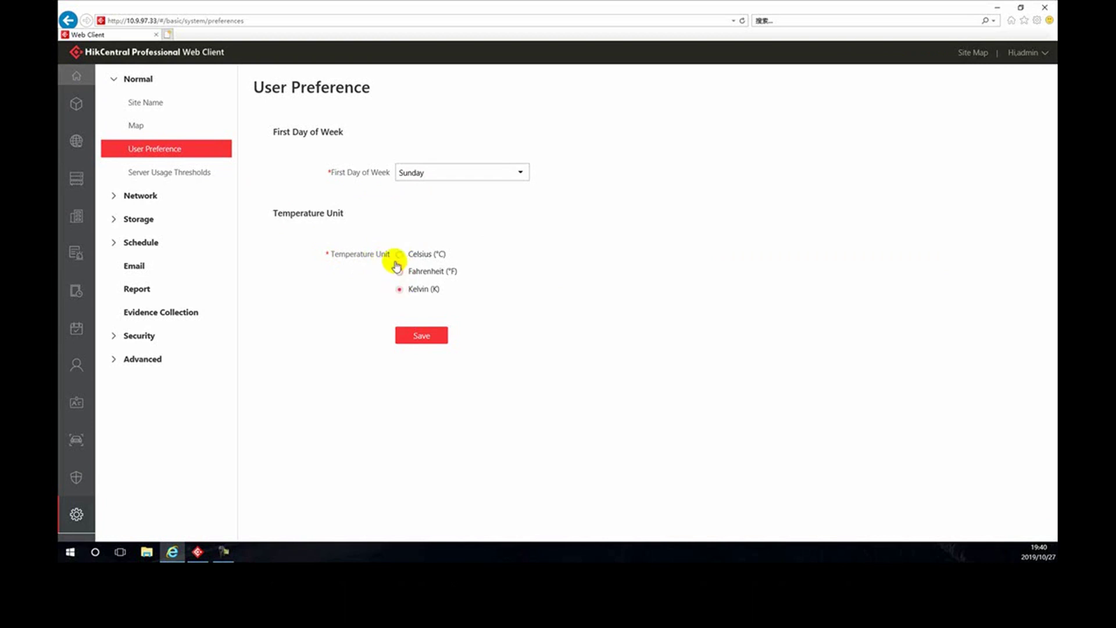
Turn on NTP time synchronization to examine its server address, port and interval fields, and review the Active Directory settings.
click(217, 197)
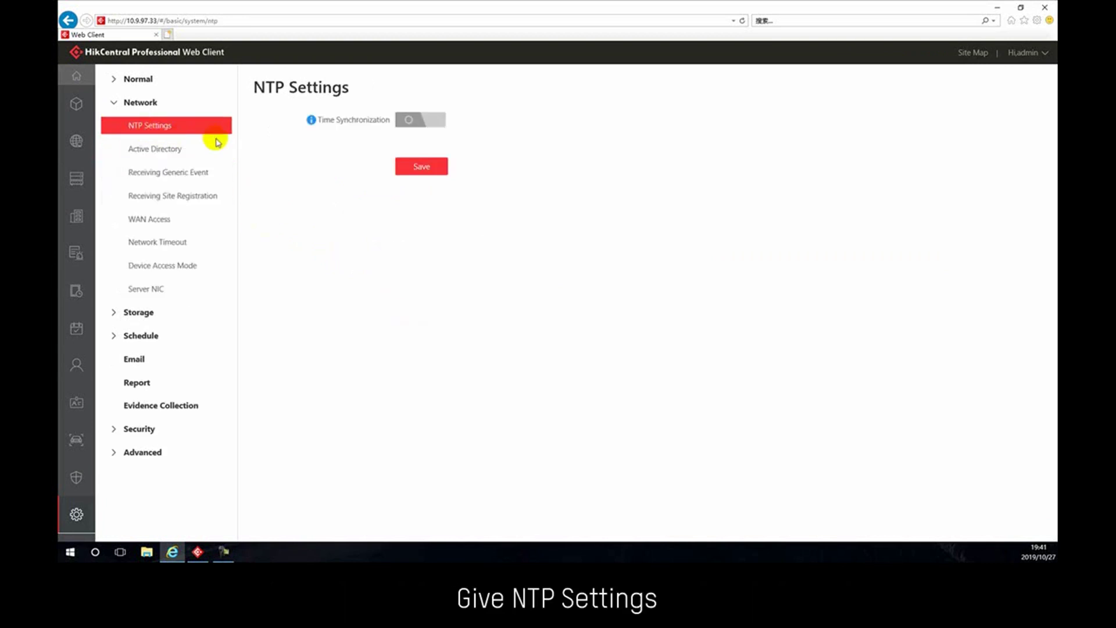
click(412, 123)
click(417, 184)
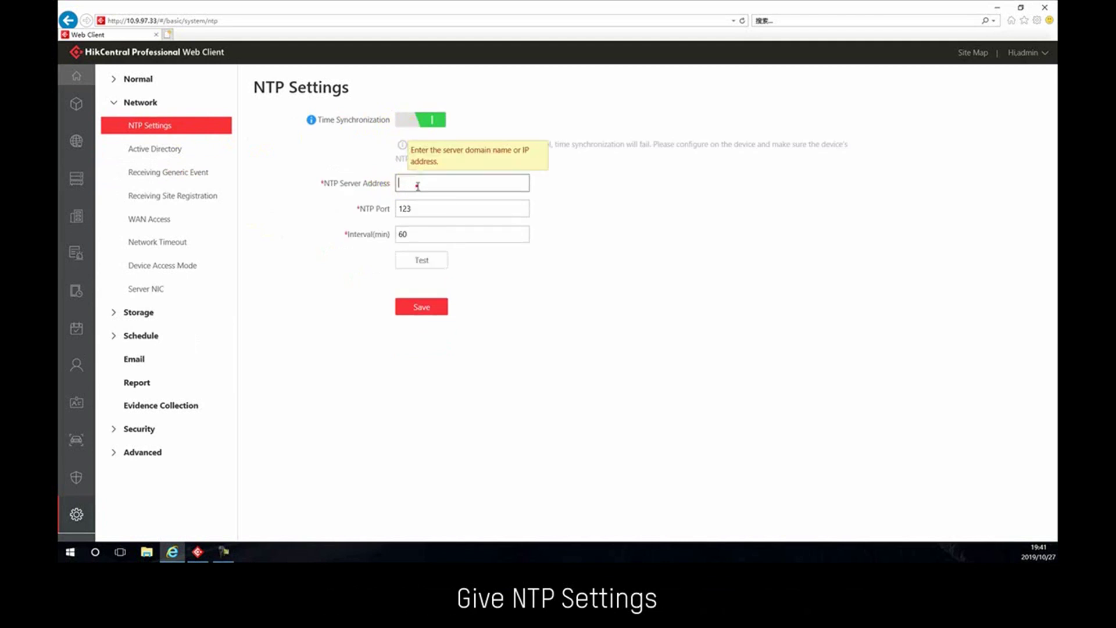
click(362, 161)
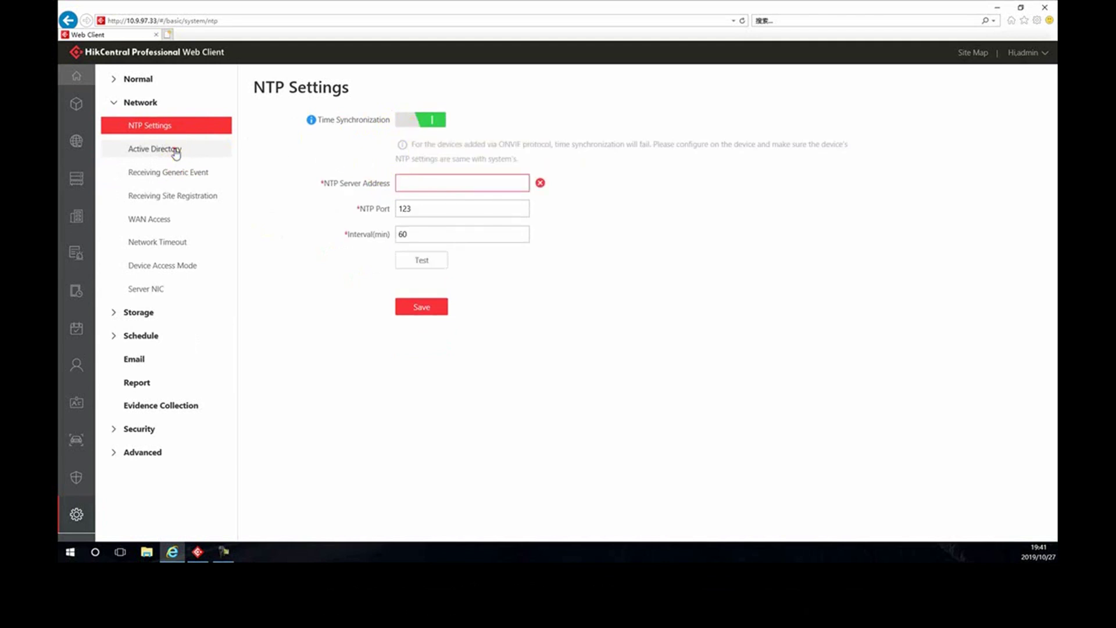
click(176, 153)
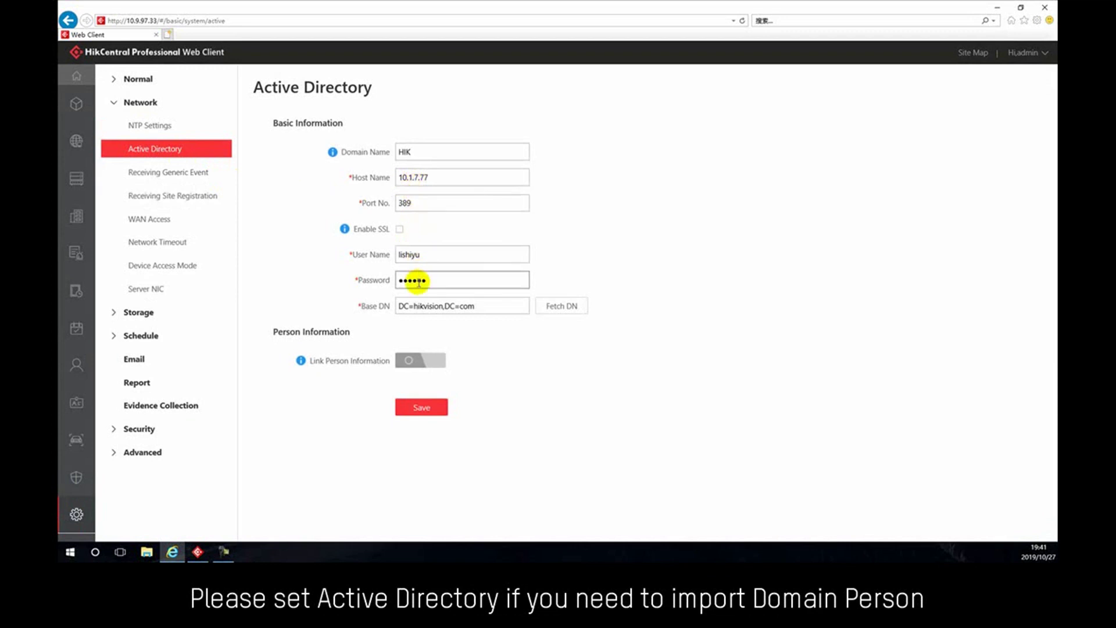
Save the Receiving Generic Event settings with the receiving option unchecked.
click(173, 175)
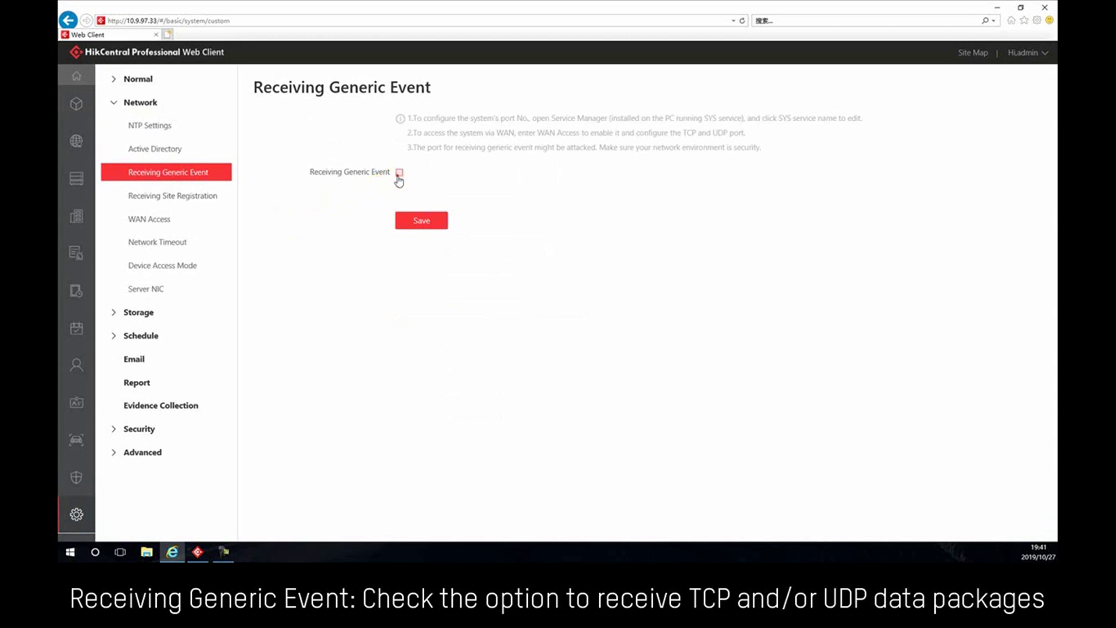
click(399, 173)
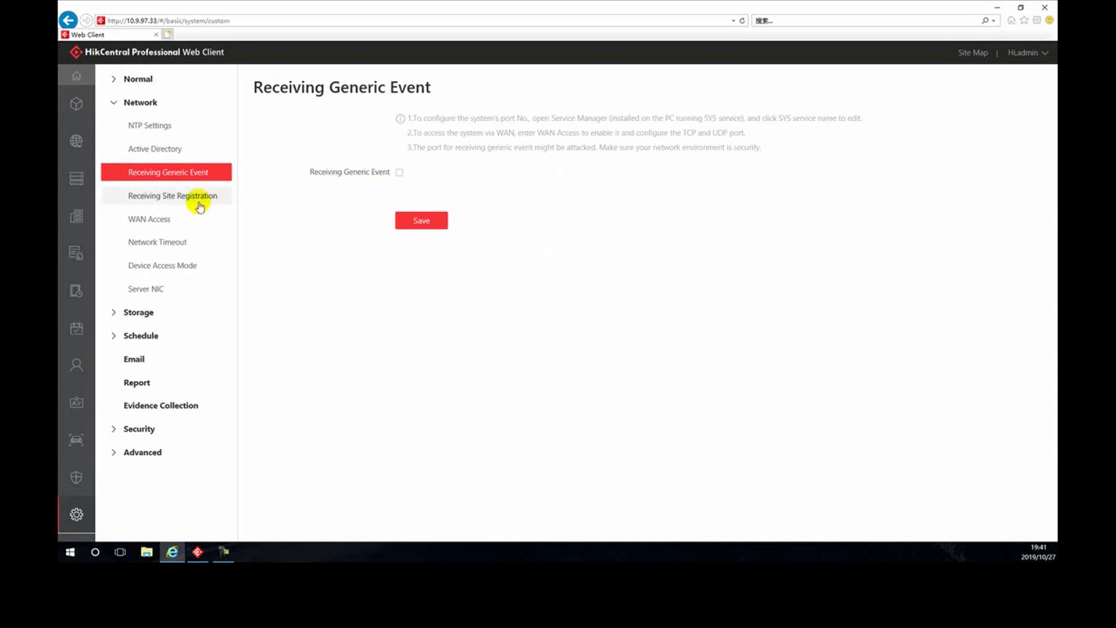
click(435, 220)
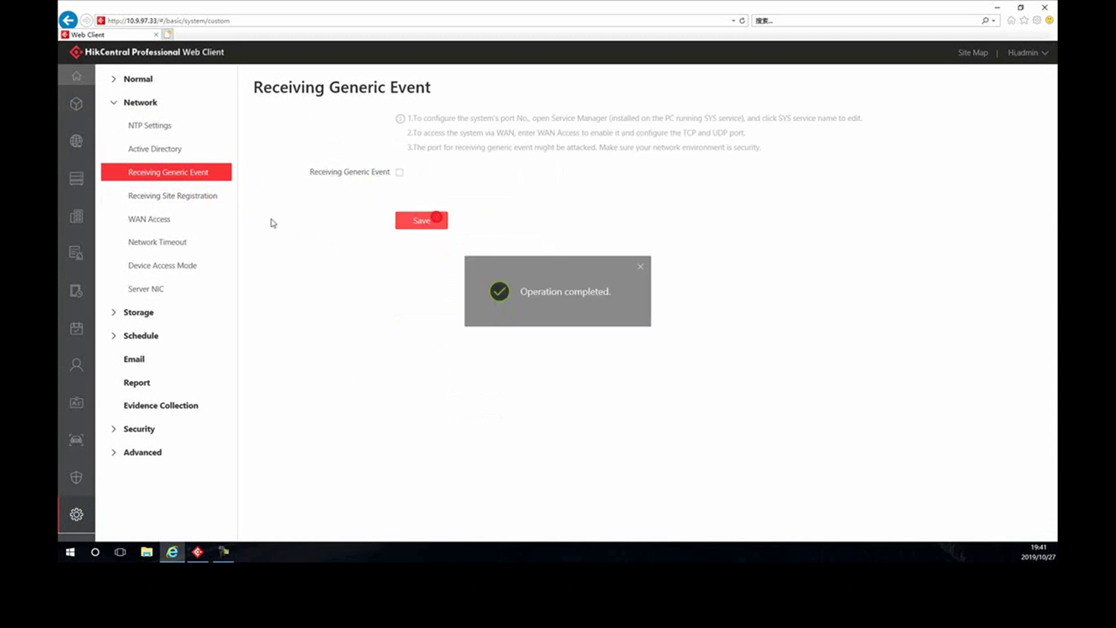
Switch WAN access on to examine its IP address and port fields, and switch it off again.
click(155, 199)
click(151, 224)
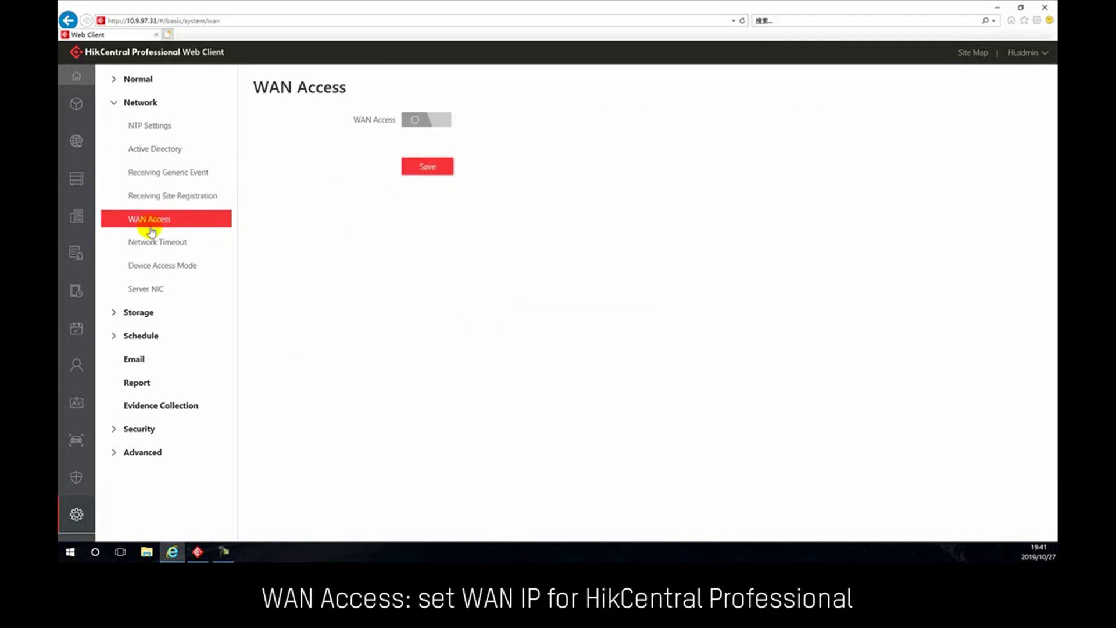
click(423, 118)
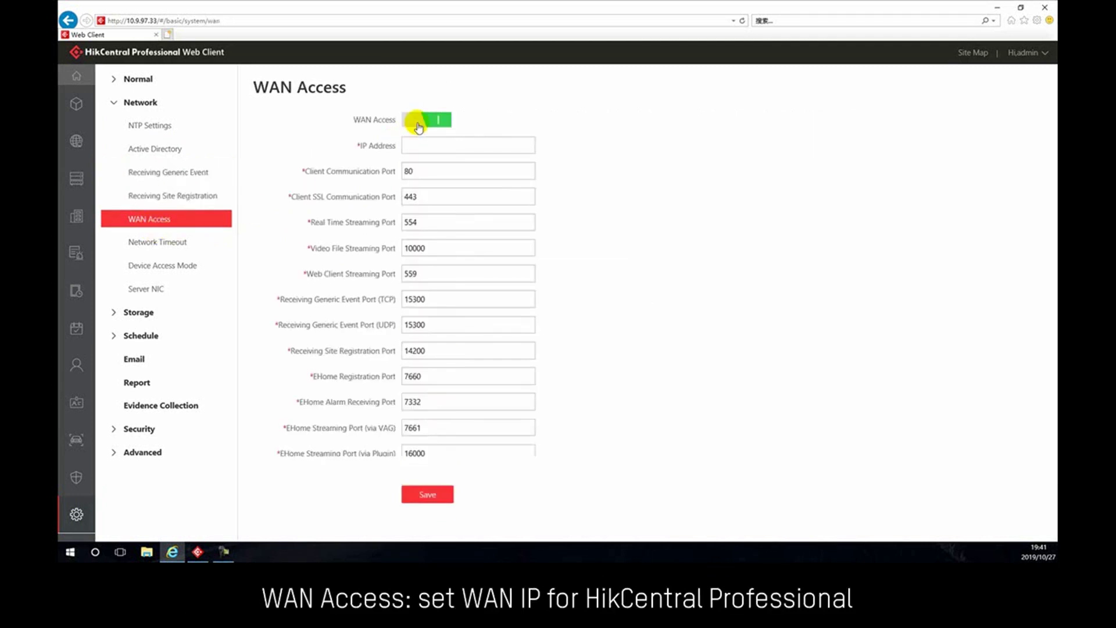
click(423, 169)
click(421, 146)
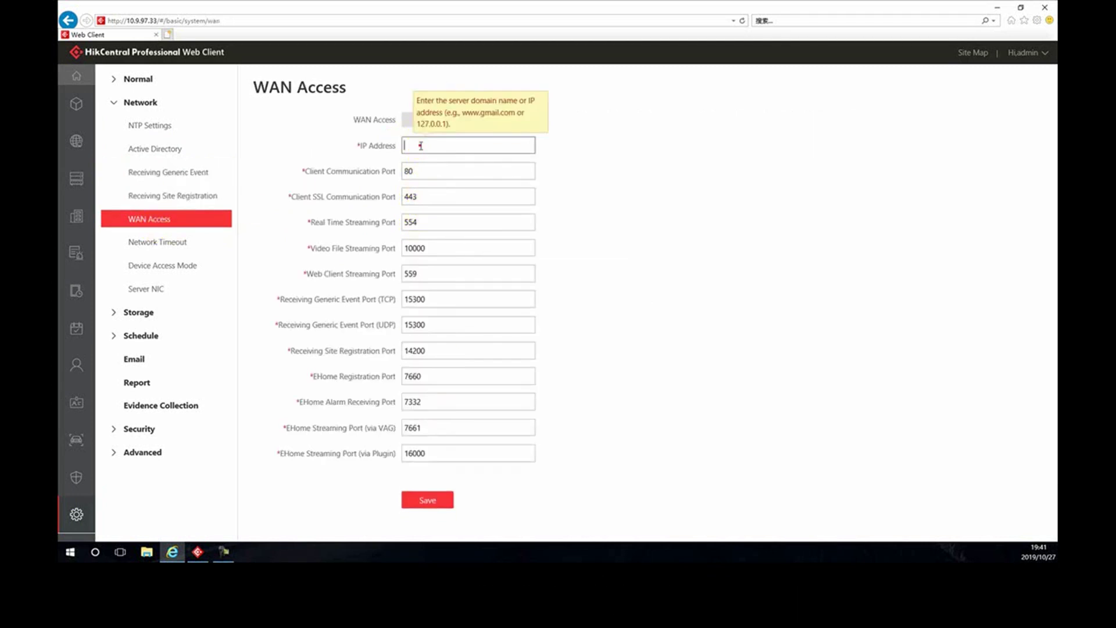
click(410, 119)
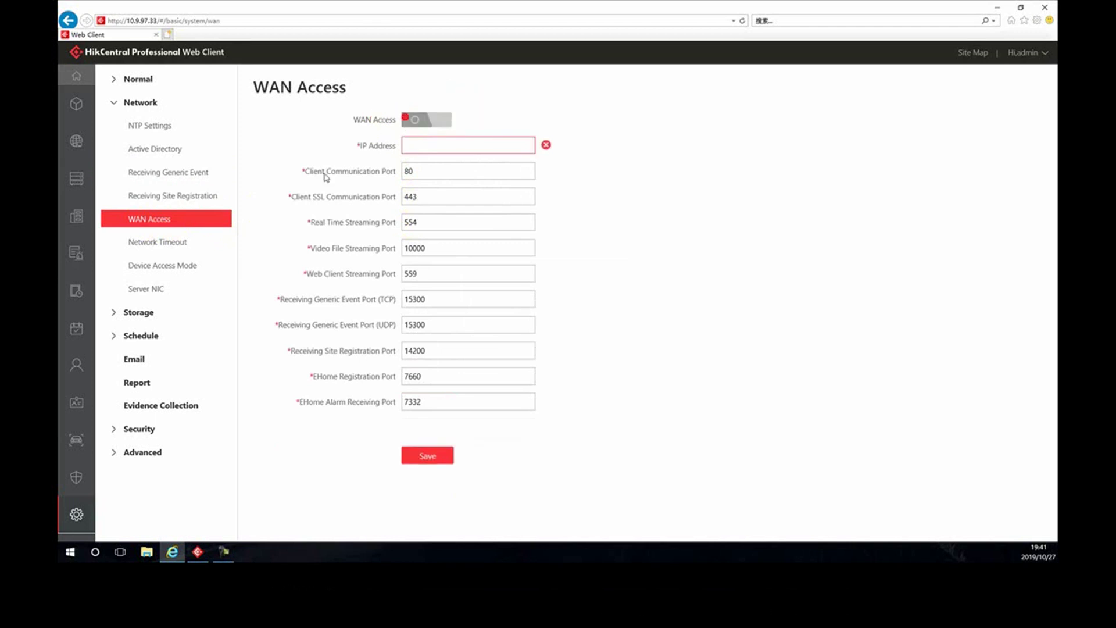
Review the network timeout and device access mode options and the network cards selectable as the server NIC.
click(171, 244)
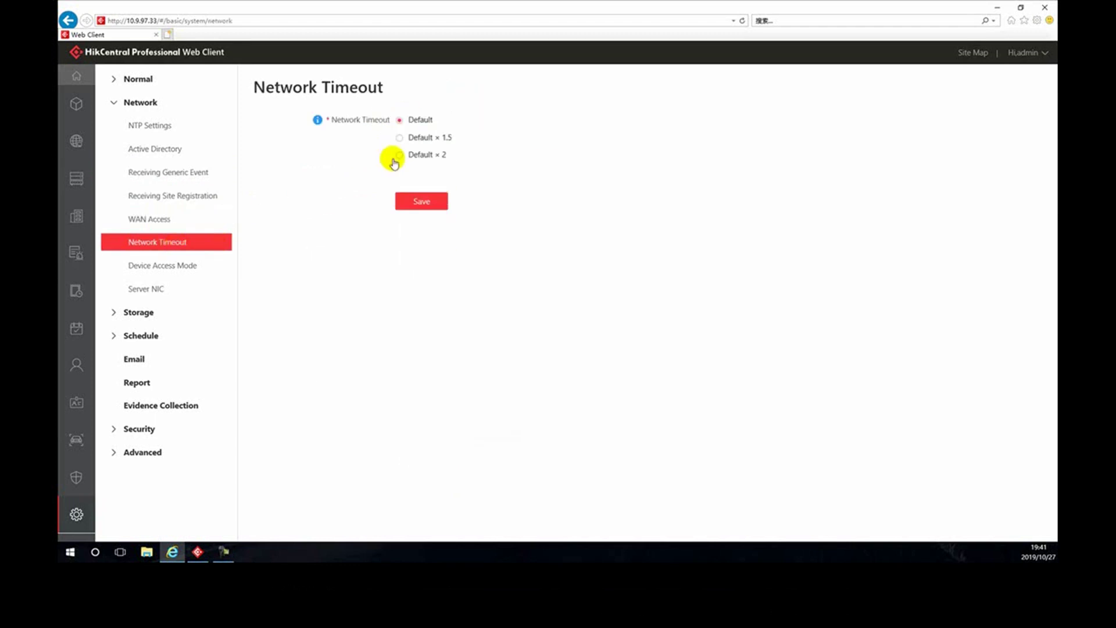
click(174, 267)
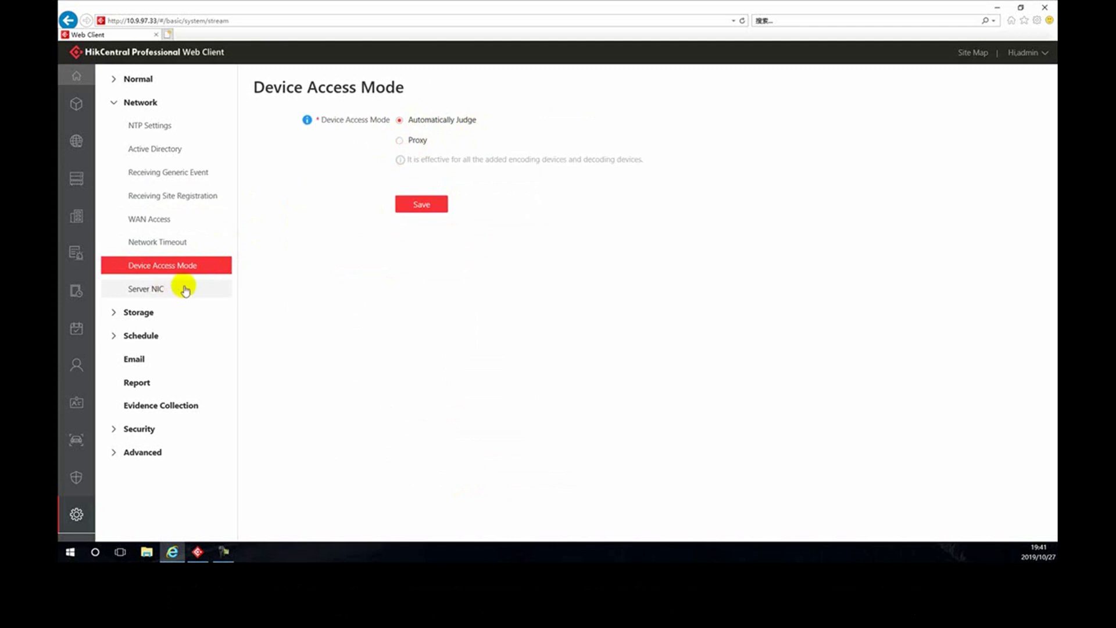
click(185, 291)
click(440, 174)
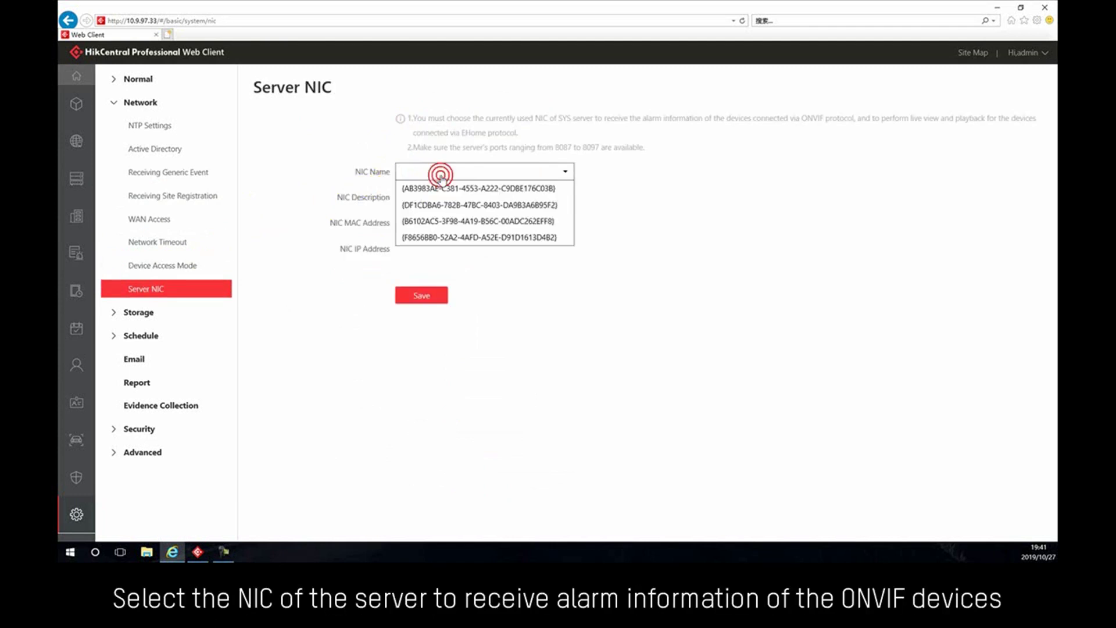
click(264, 232)
Examine the picture storage disks, quota setting and editing restriction for storage on the SYS server.
click(152, 312)
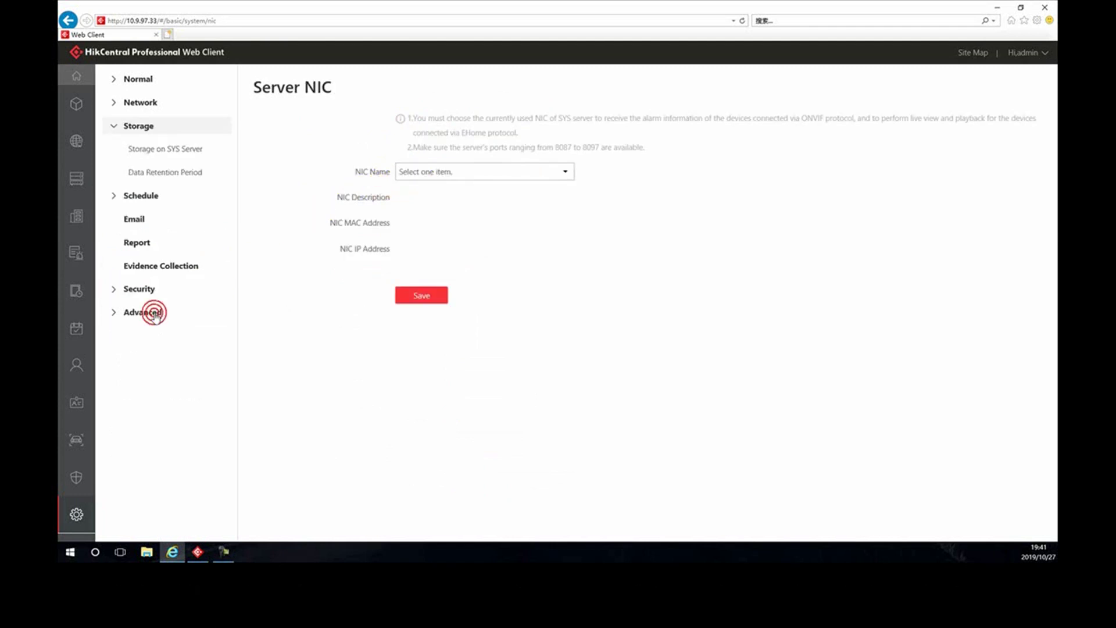
click(179, 149)
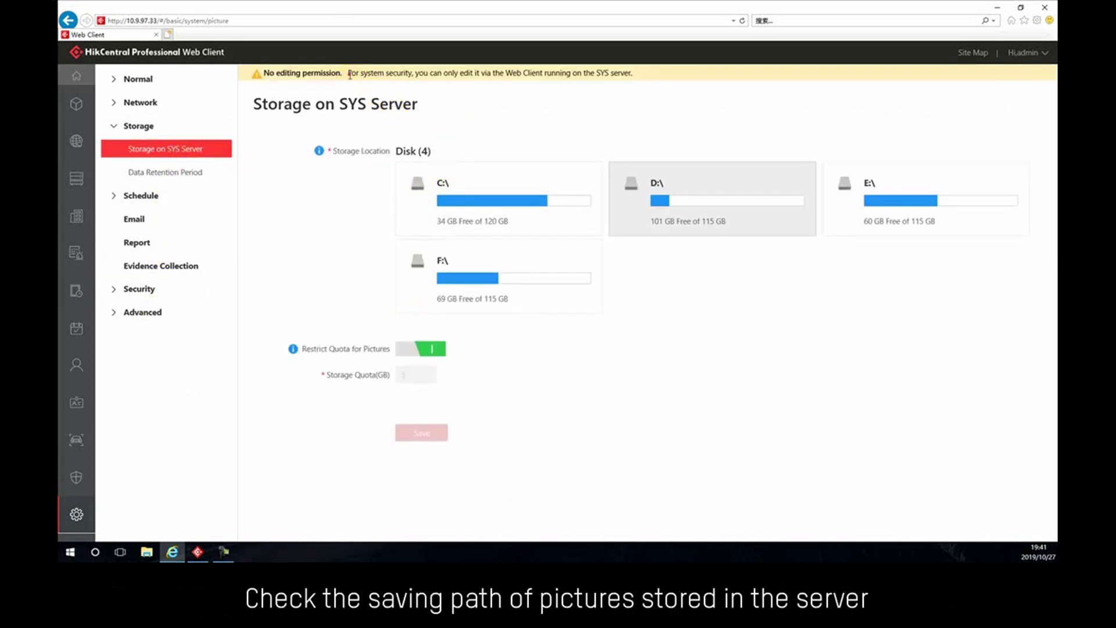
drag(350, 74, 628, 82)
click(621, 130)
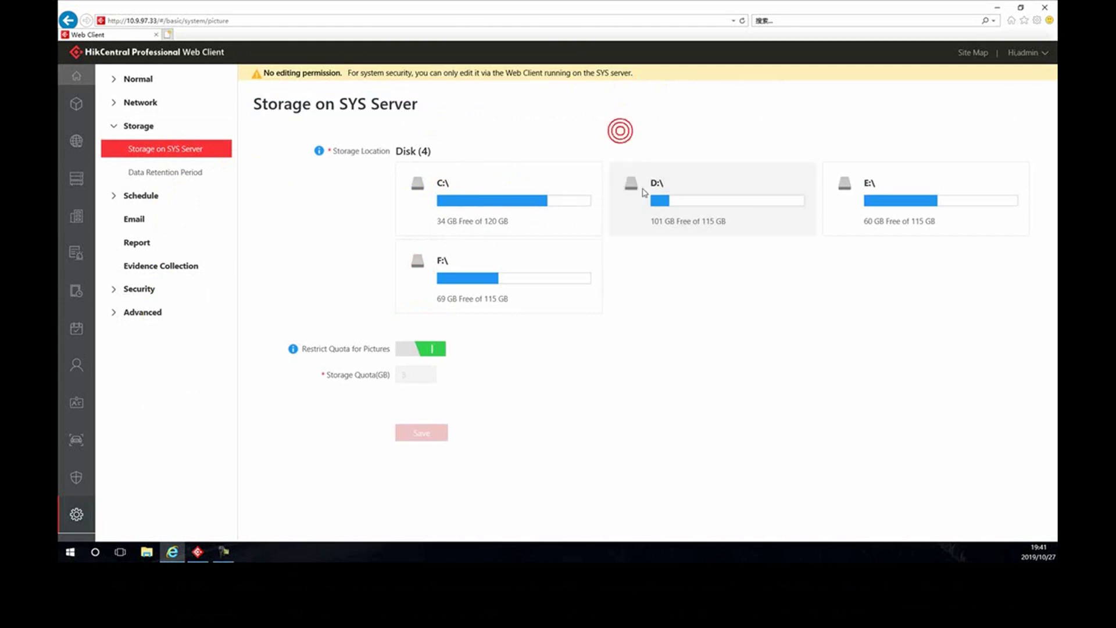
click(810, 227)
Try a Three Years retention period for received events, and set it back to Two Years.
click(175, 175)
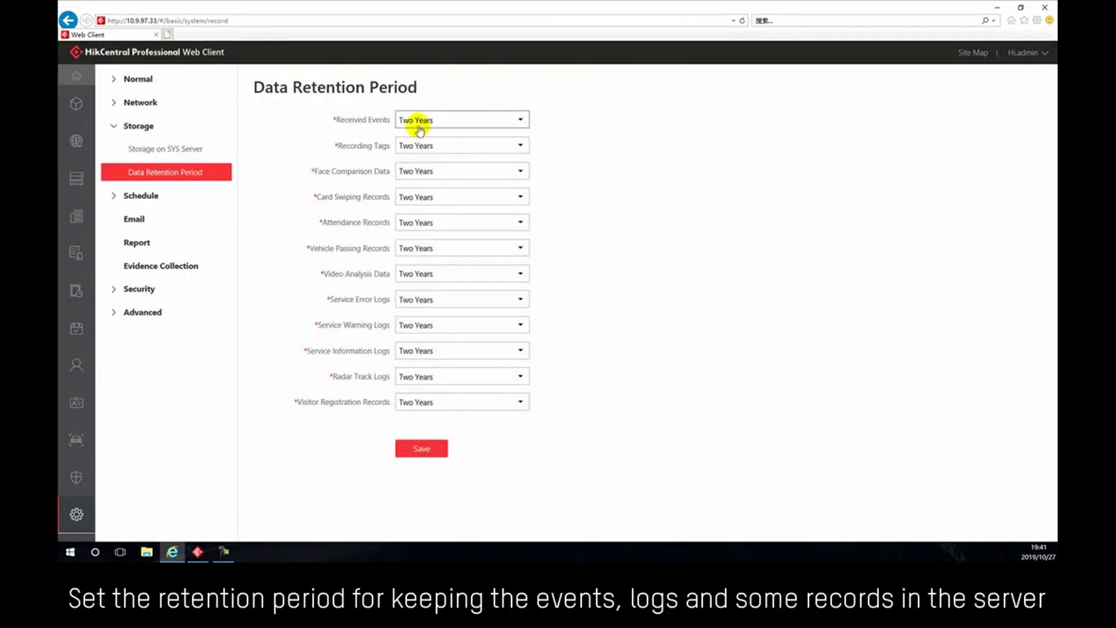
click(429, 119)
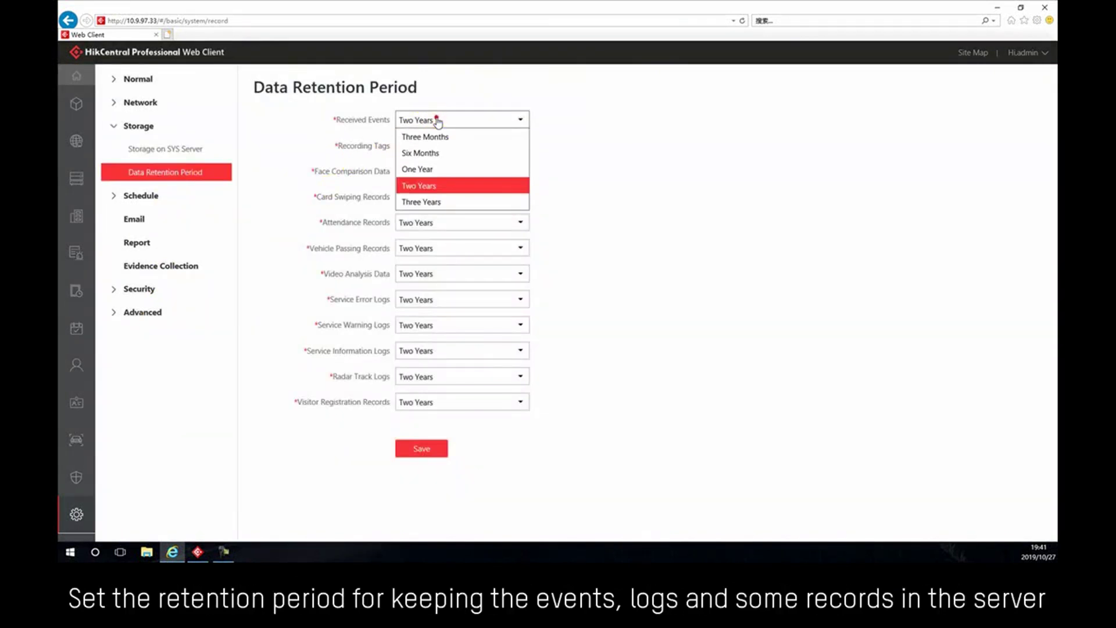
click(425, 201)
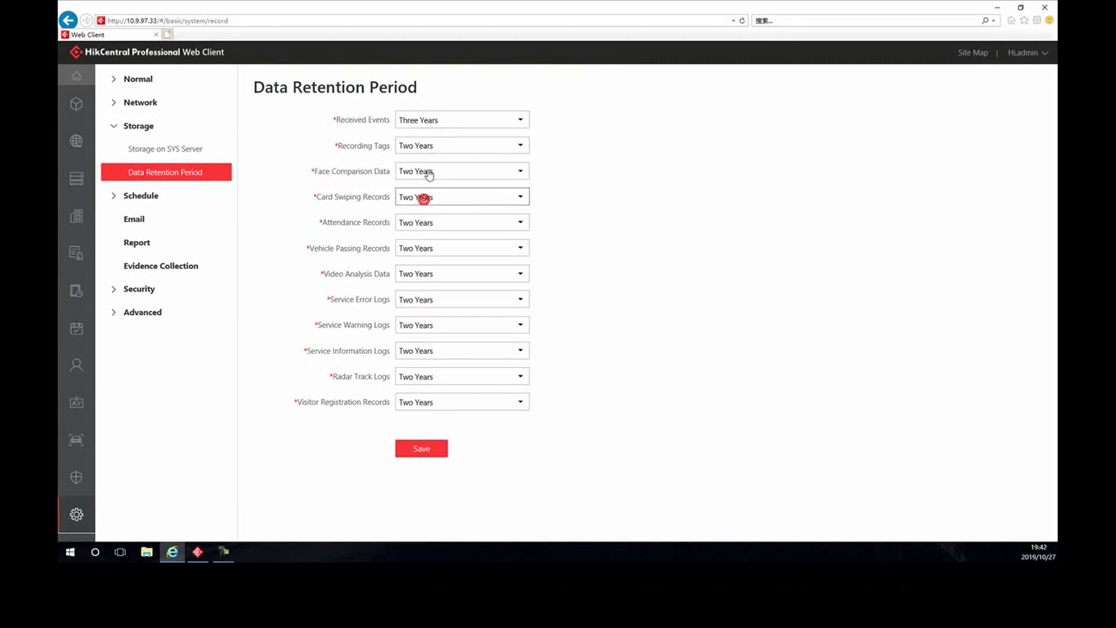
click(429, 120)
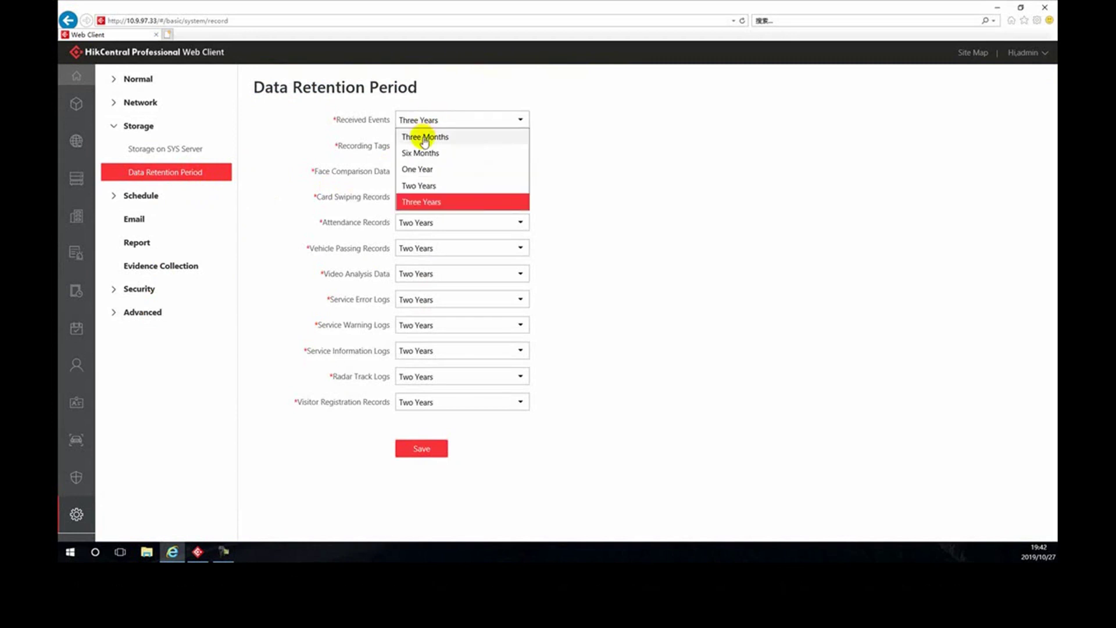
click(416, 186)
Review the available schedule template categories and the email template page.
click(117, 198)
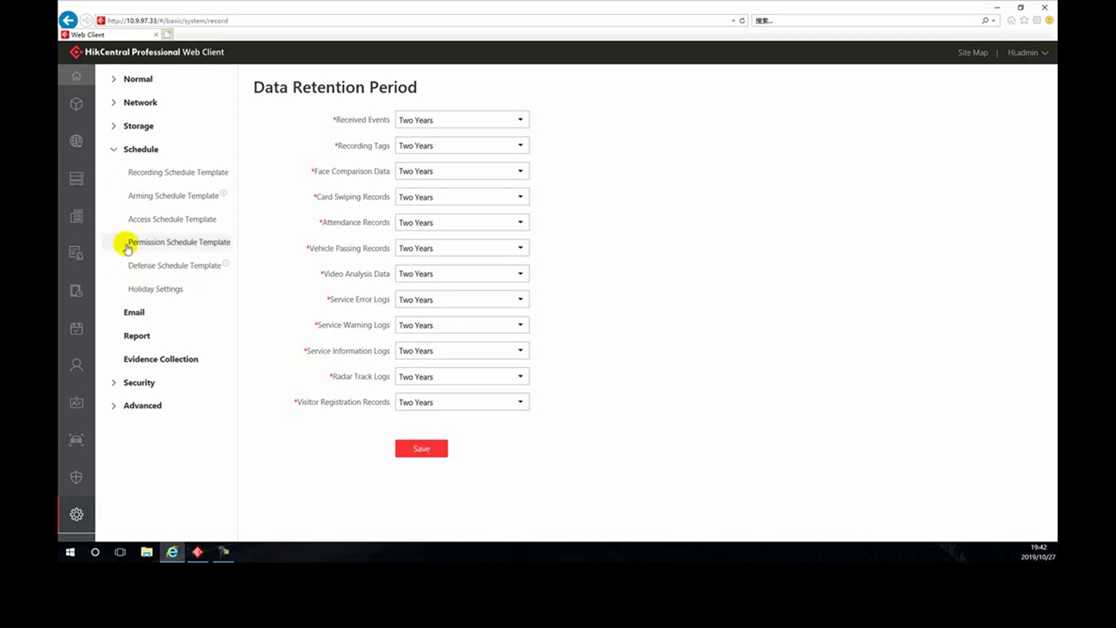
click(112, 150)
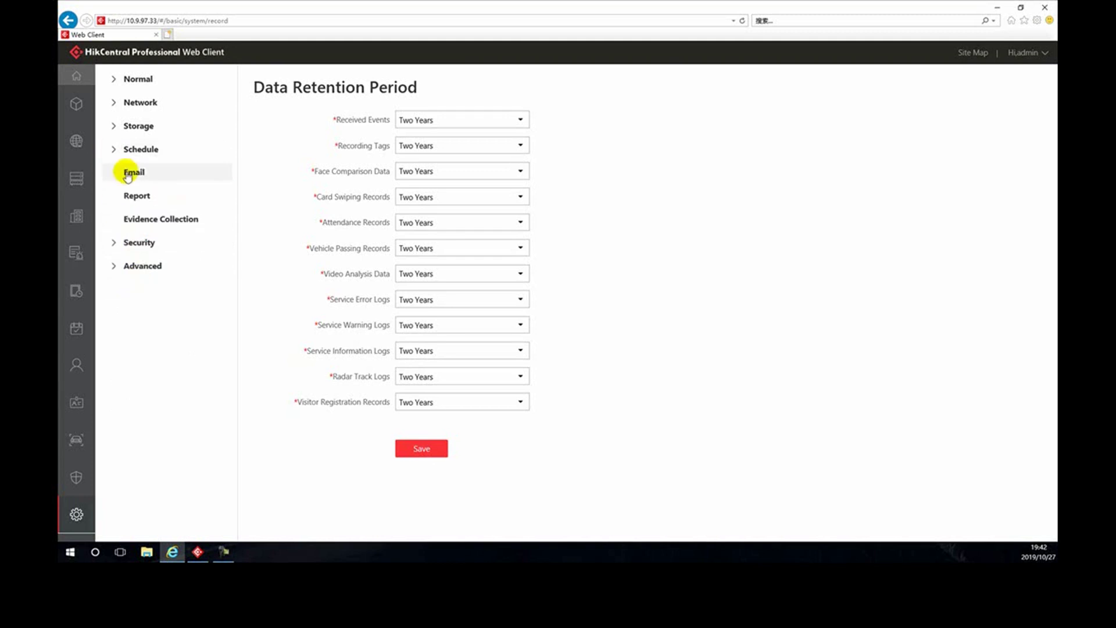
click(144, 179)
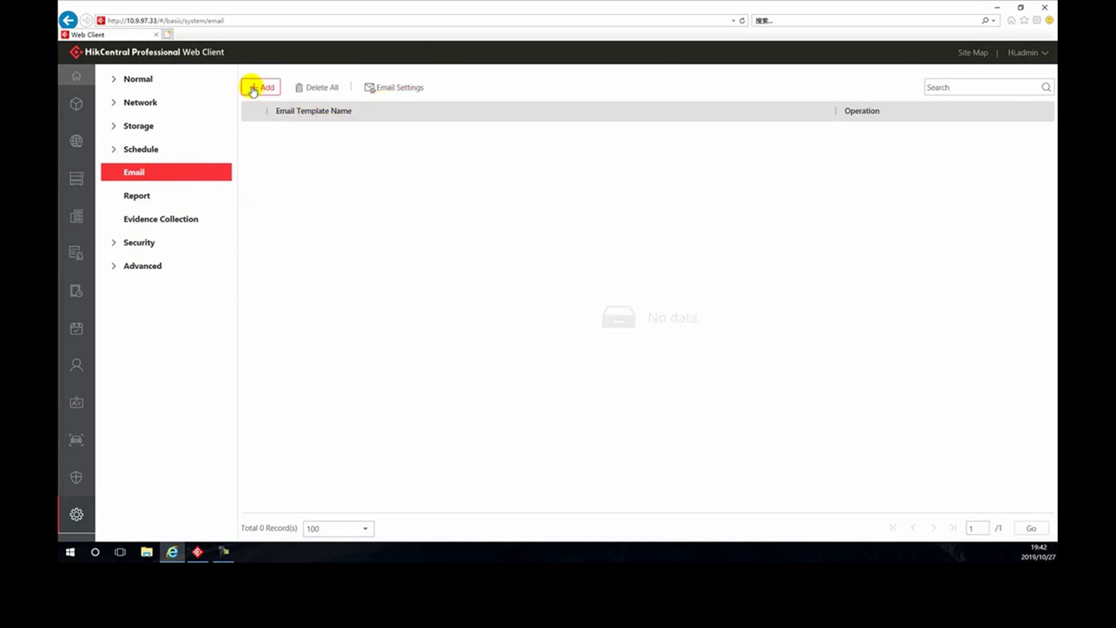
Start a new report and examine its categories, target limit and format options, choosing the Weekly report type to show its sending schedule.
click(156, 196)
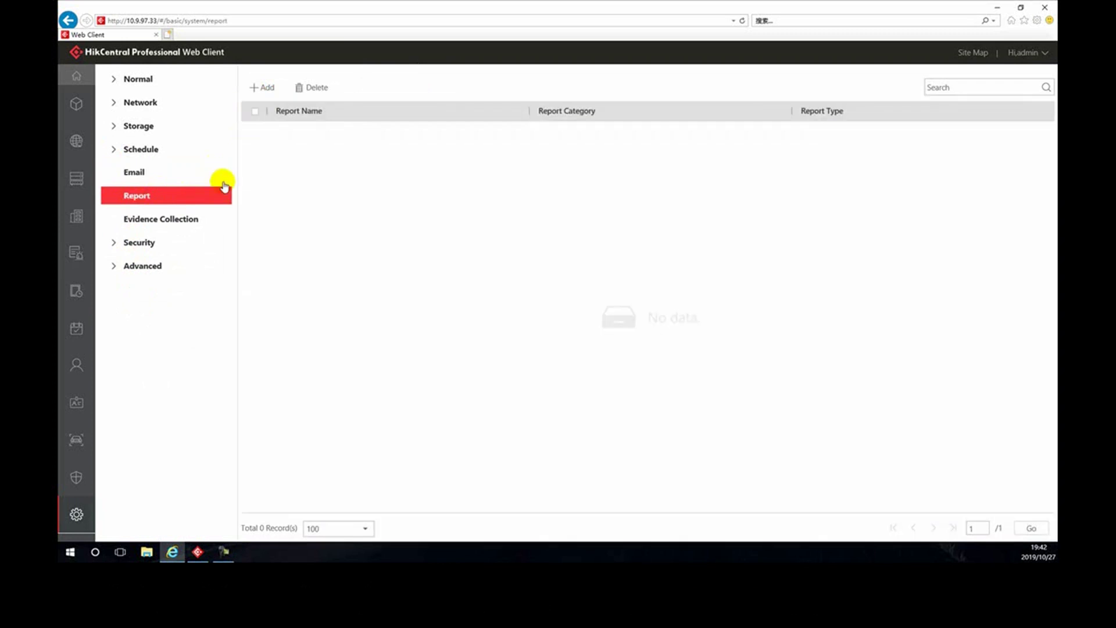
click(259, 90)
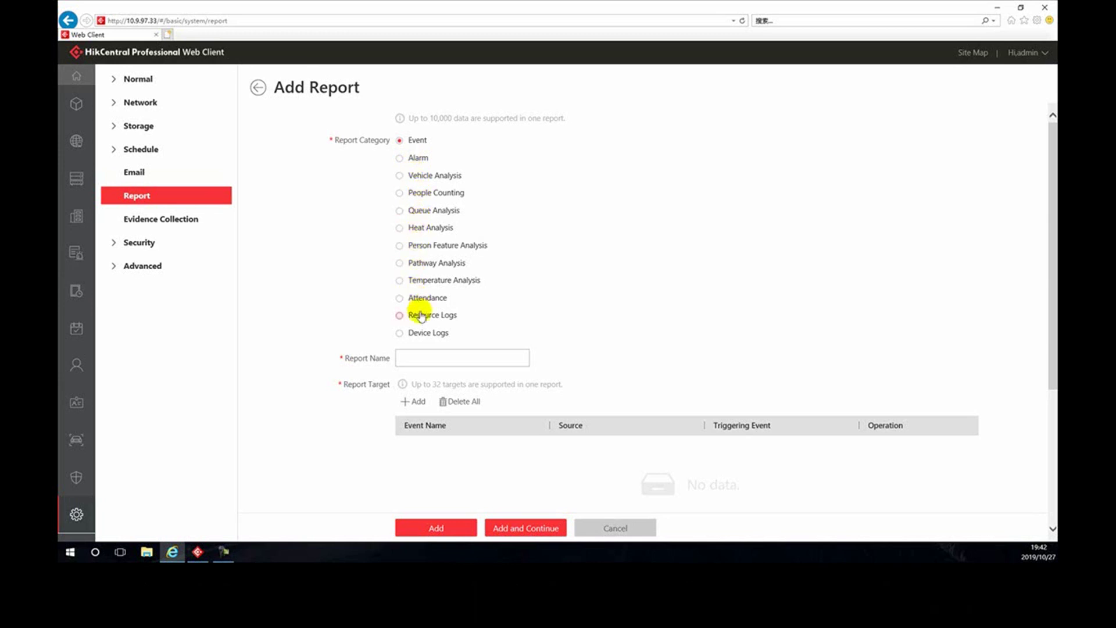
scroll(419, 332, down, 1)
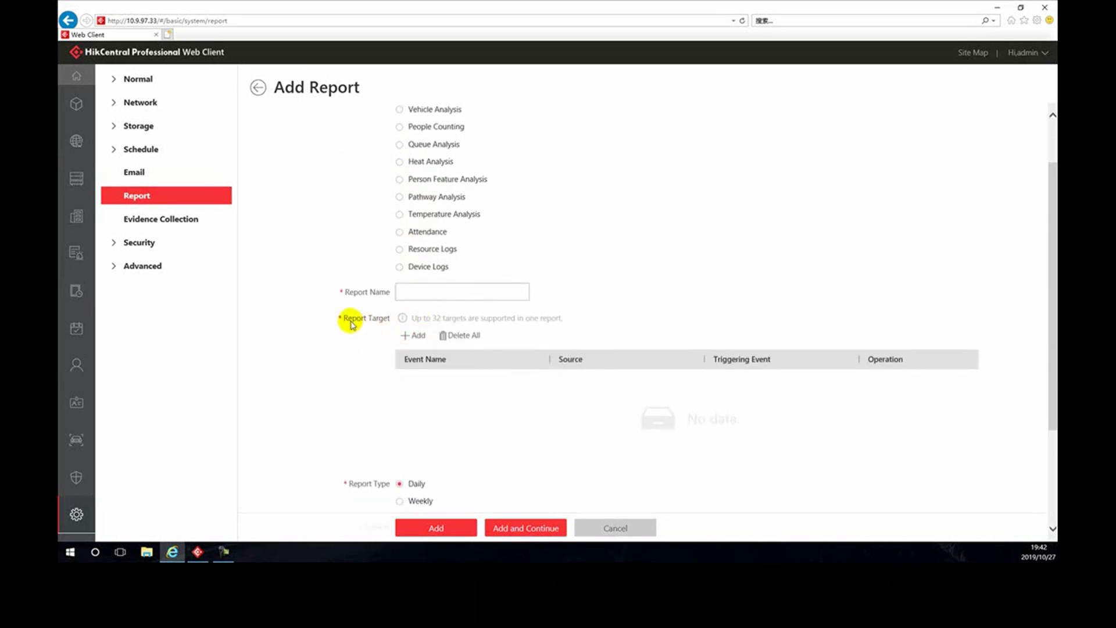
drag(392, 318, 564, 322)
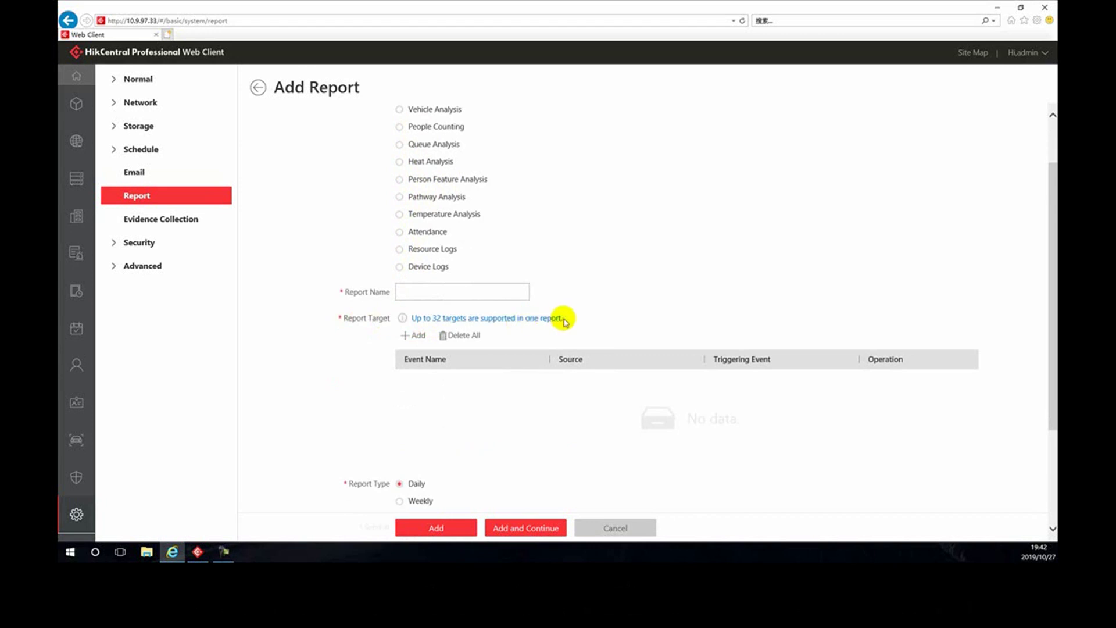
scroll(544, 304, down, 2)
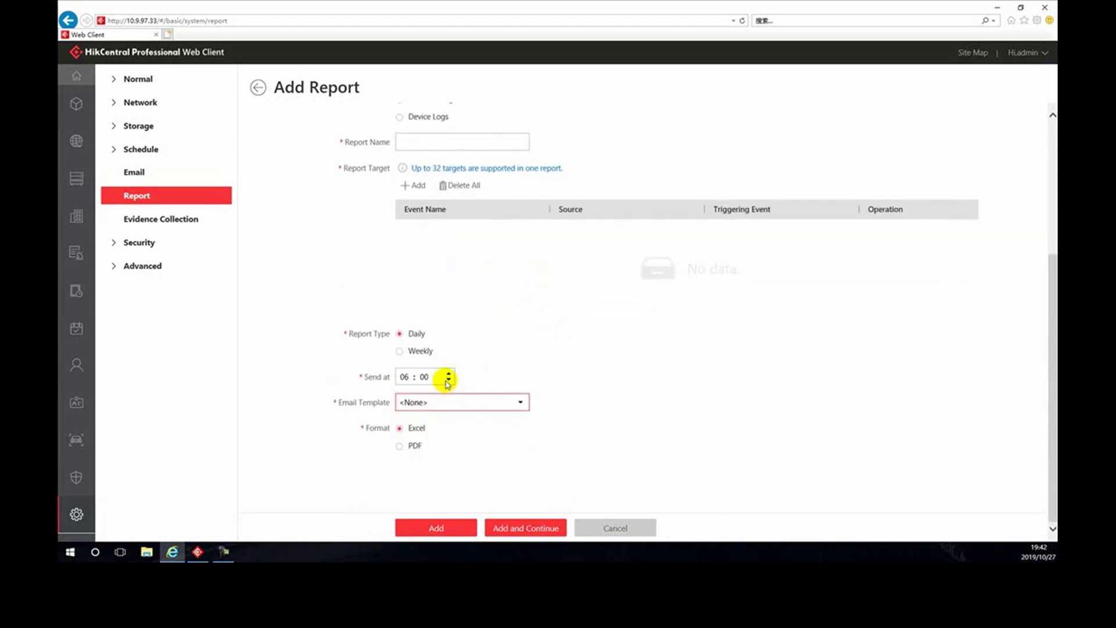
click(418, 350)
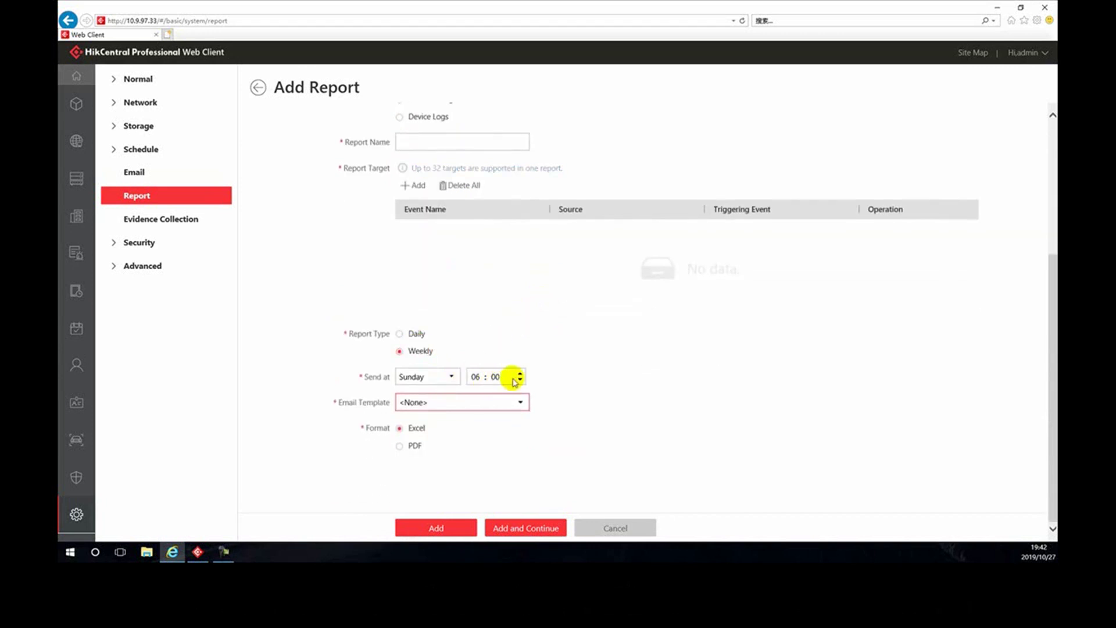
Review the security settings for the transfer protocol and the service component certificate, including their editing restrictions.
click(143, 243)
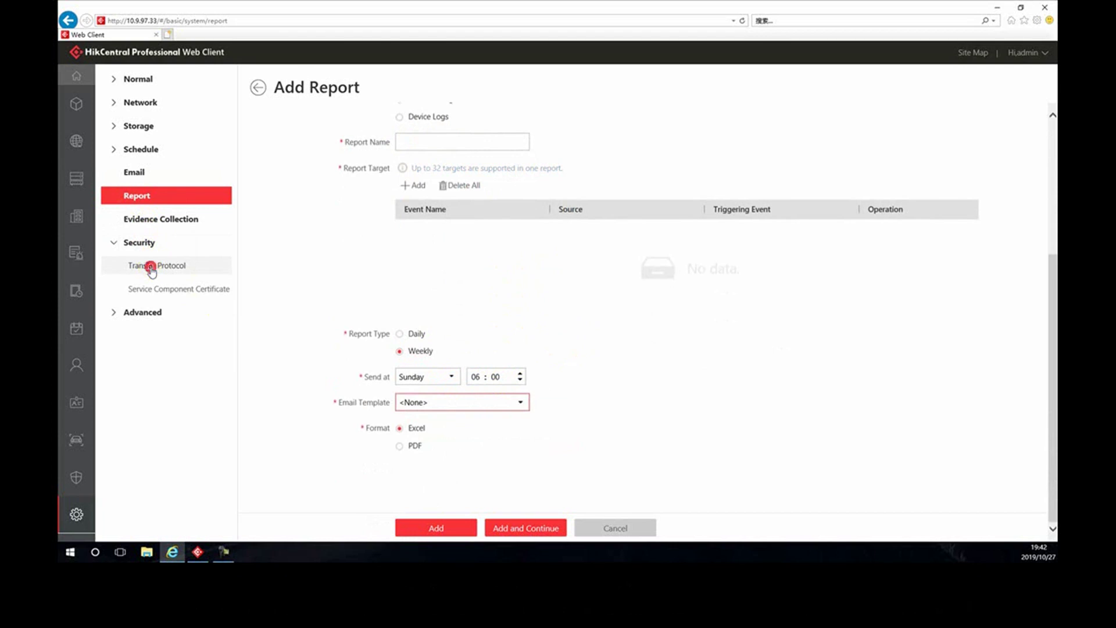
click(153, 268)
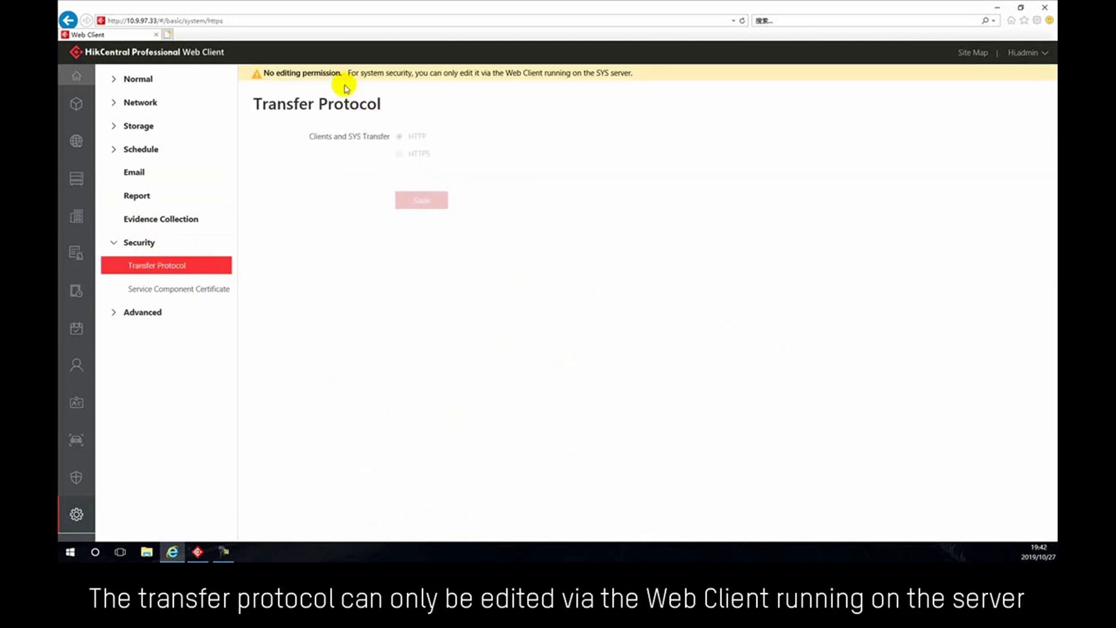
drag(361, 72, 431, 144)
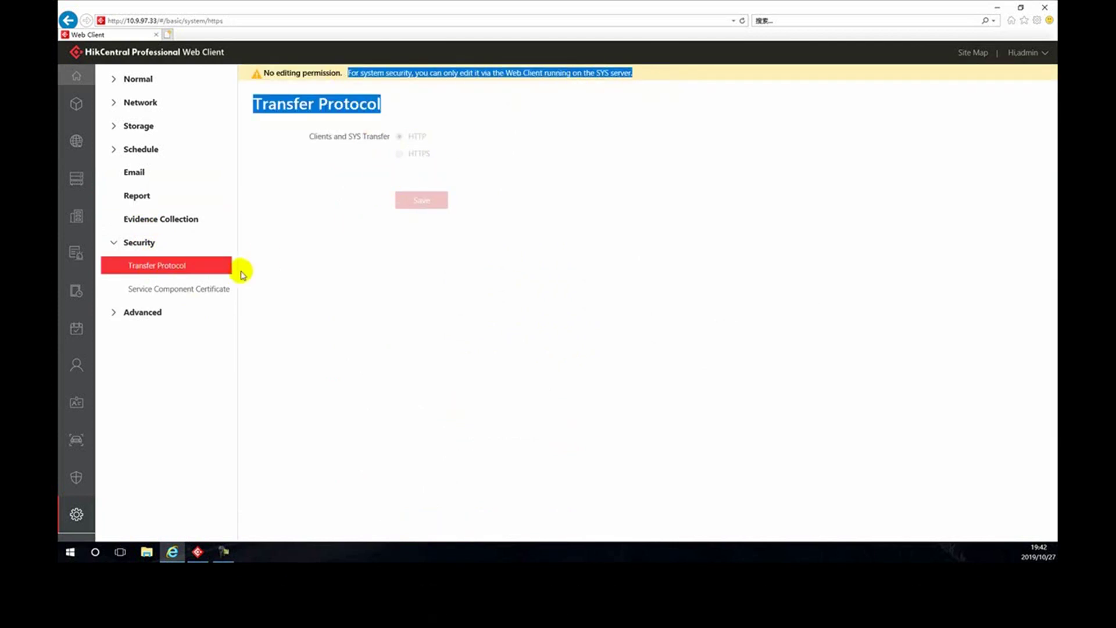
click(187, 291)
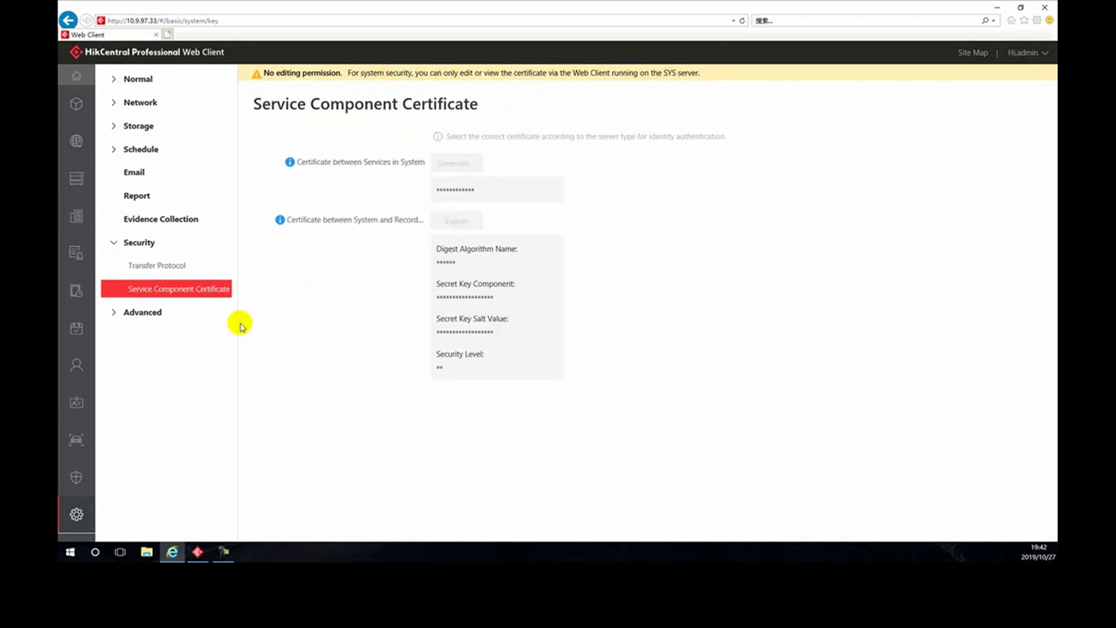
Review the advanced settings for the camera IDs and the device working mode.
click(153, 314)
click(152, 290)
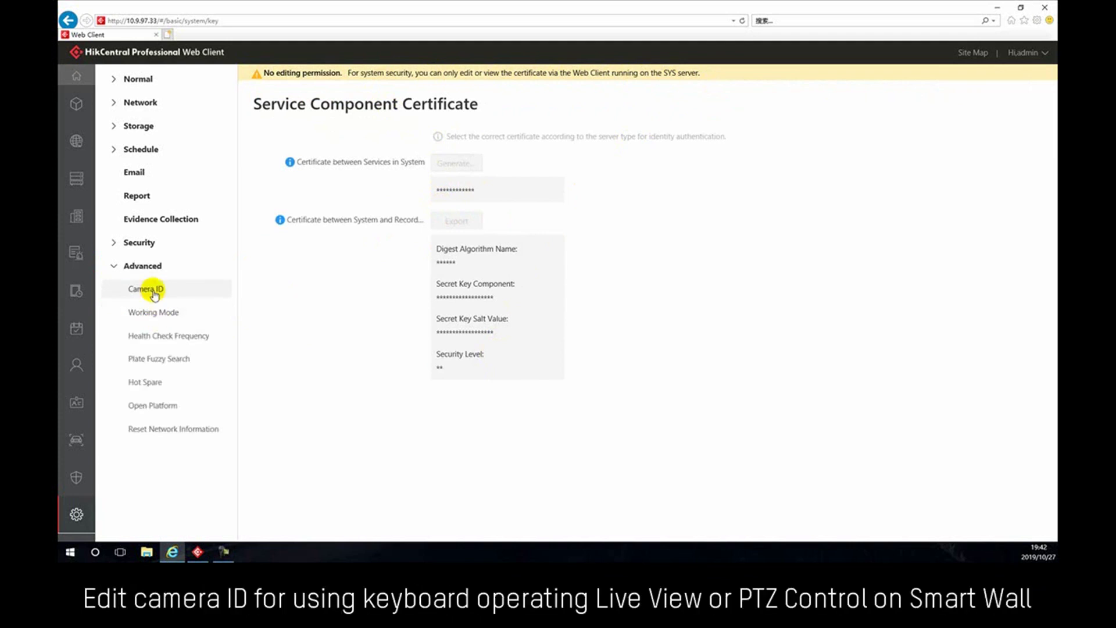
scroll(440, 256, down, 1)
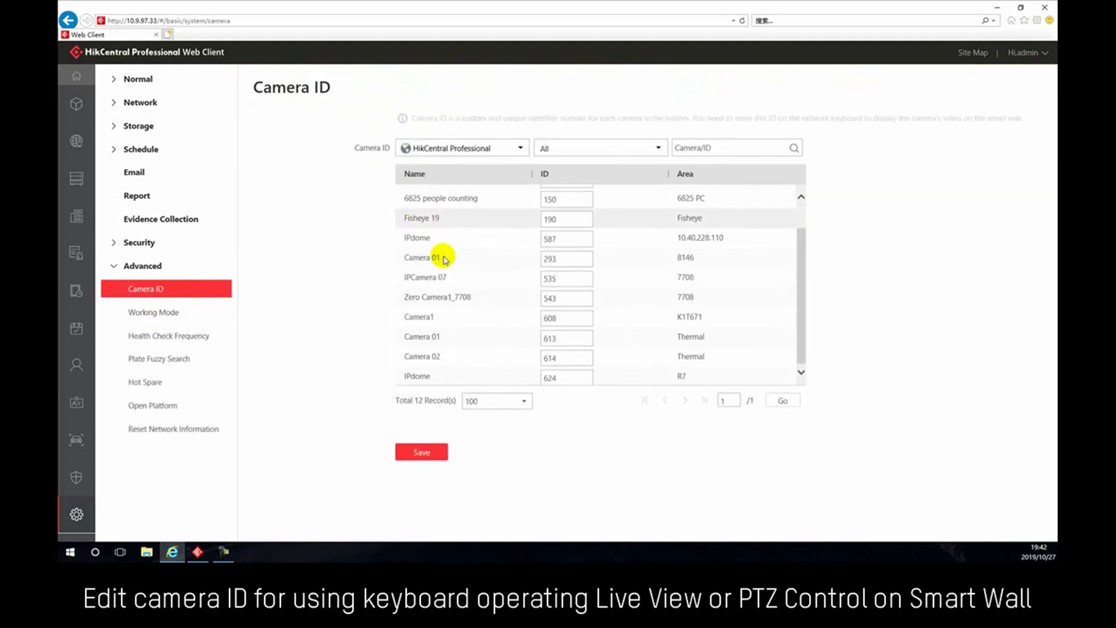
click(156, 314)
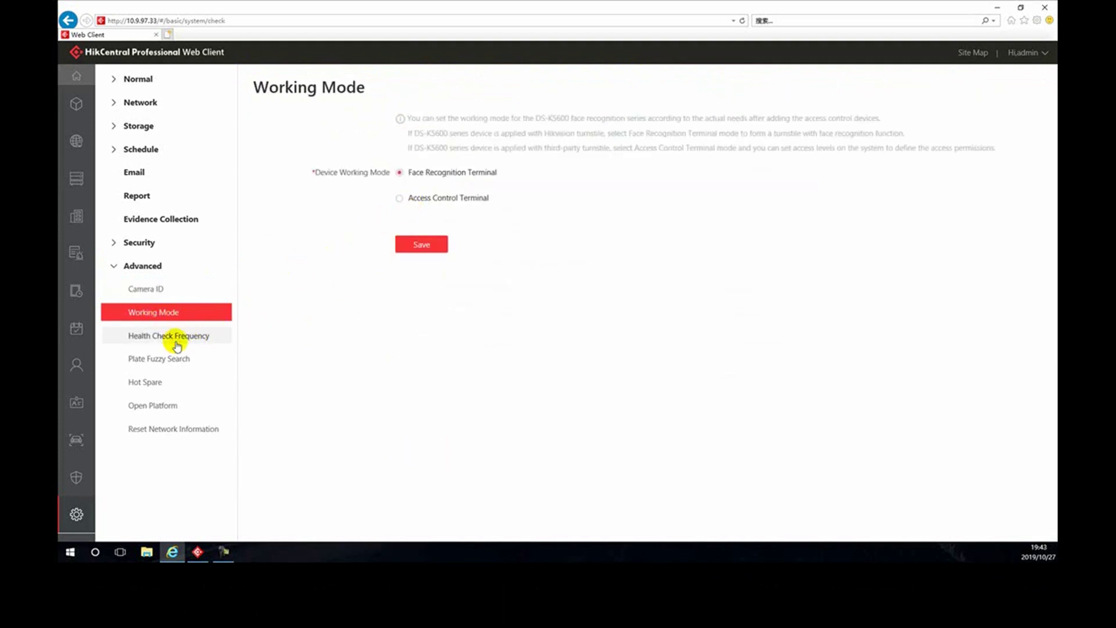
Look through the health check frequency settings and the interval choices for the Recording Server.
click(198, 339)
scroll(301, 268, down, 2)
scroll(300, 268, down, 3)
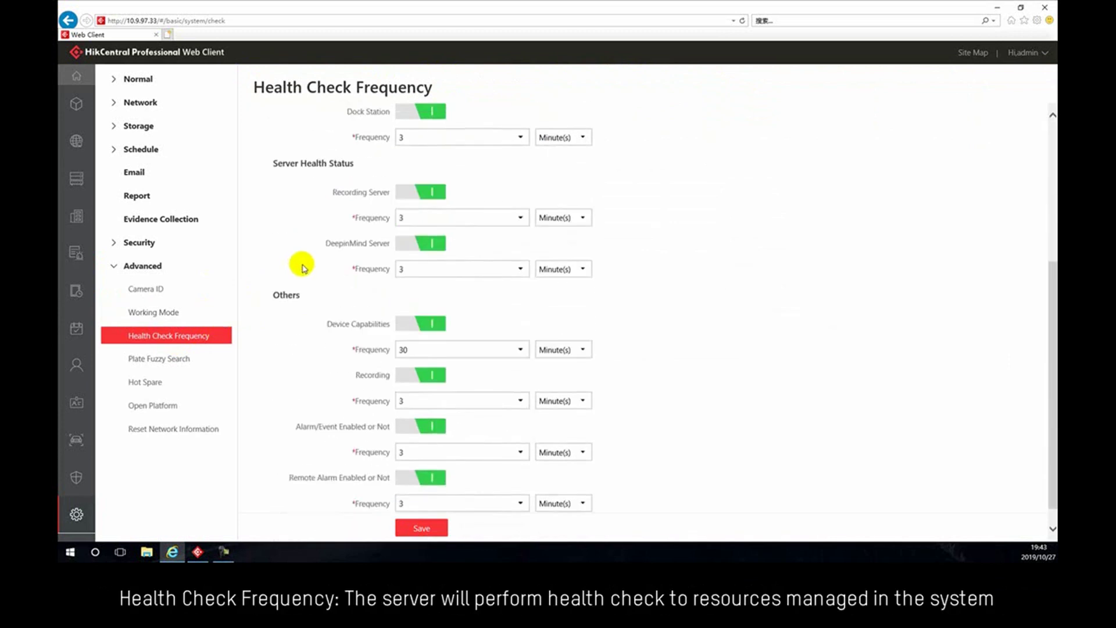
click(449, 194)
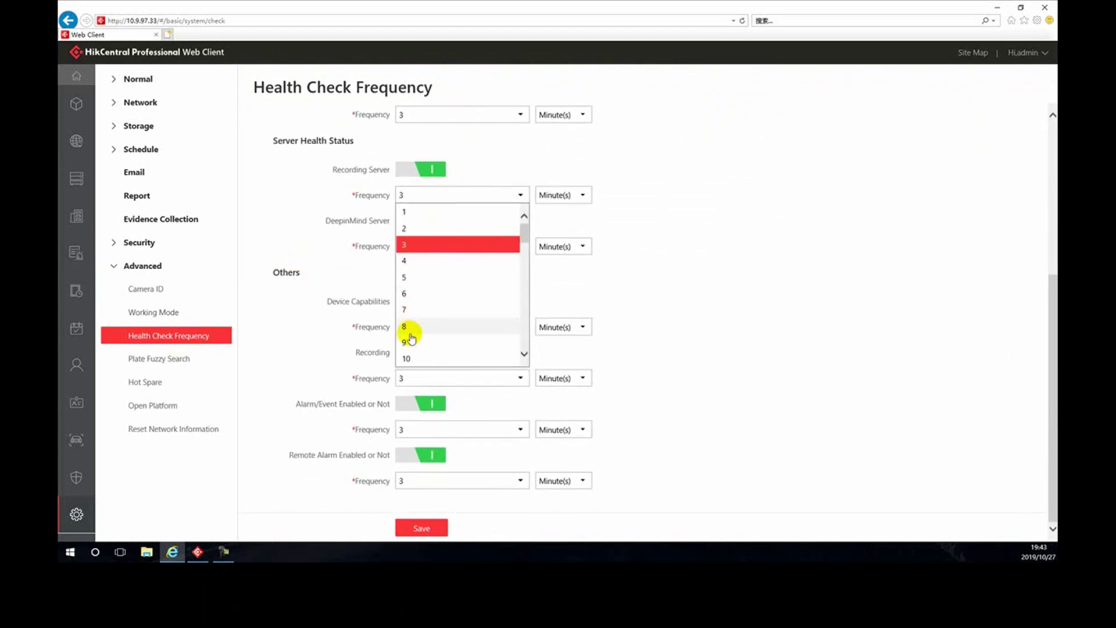
click(162, 363)
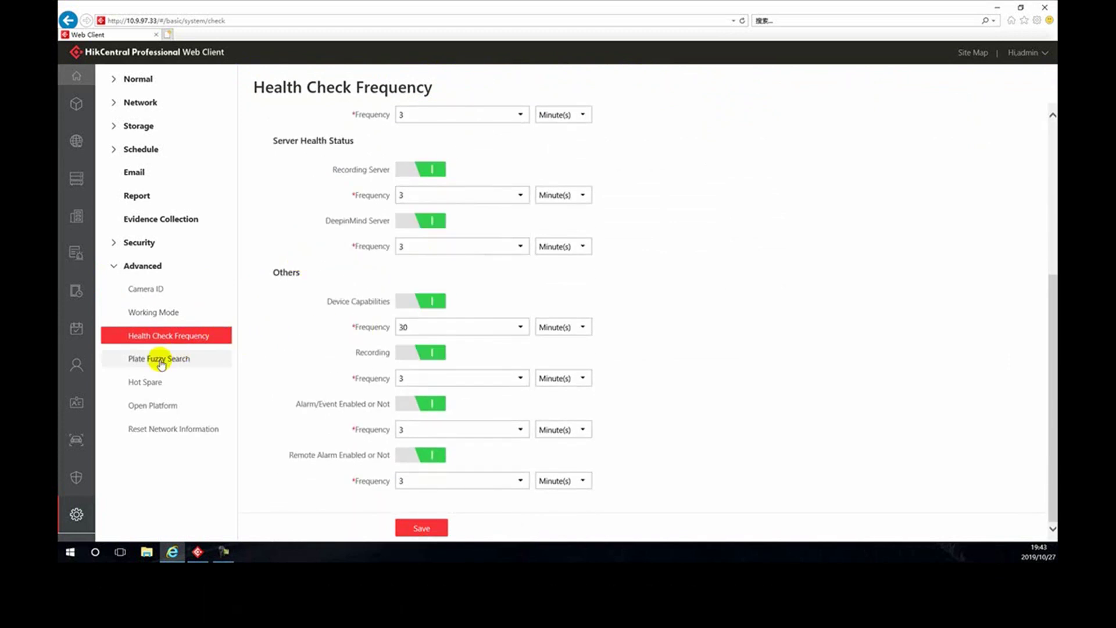
Read the plate fuzzy search rule explanations, and turn on Hot Spare Configuration to view the host and spare server options.
click(162, 361)
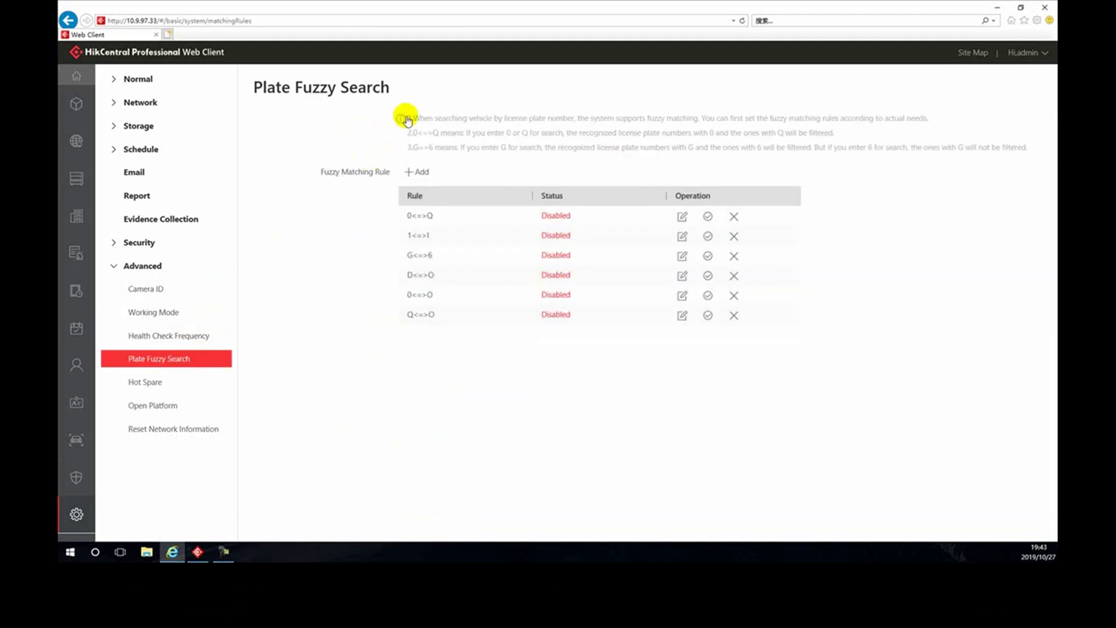
drag(415, 121, 896, 165)
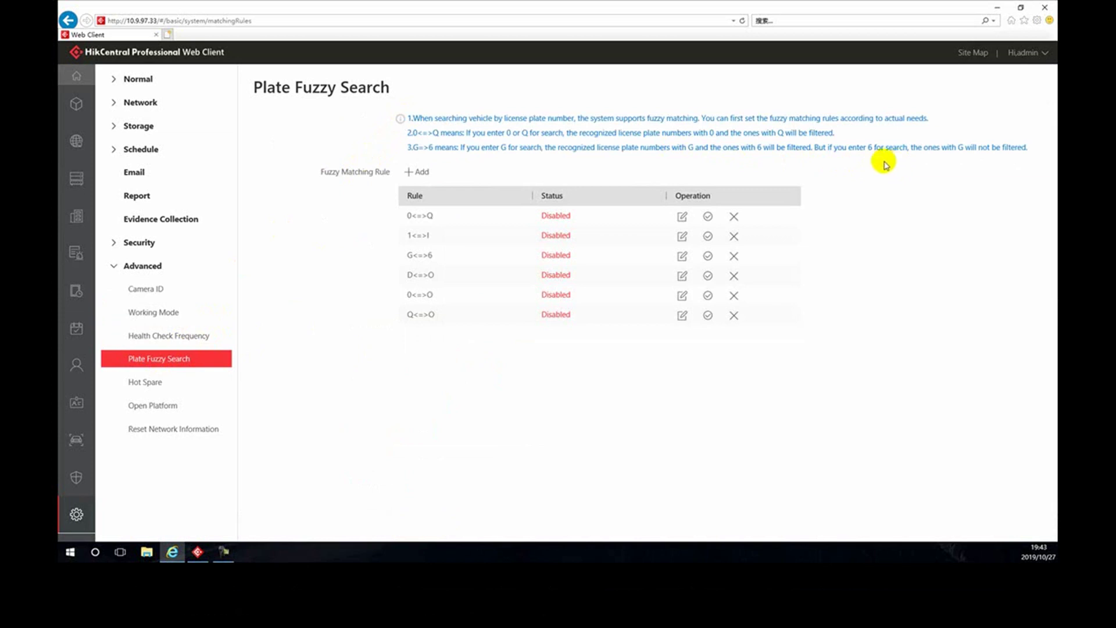
click(150, 384)
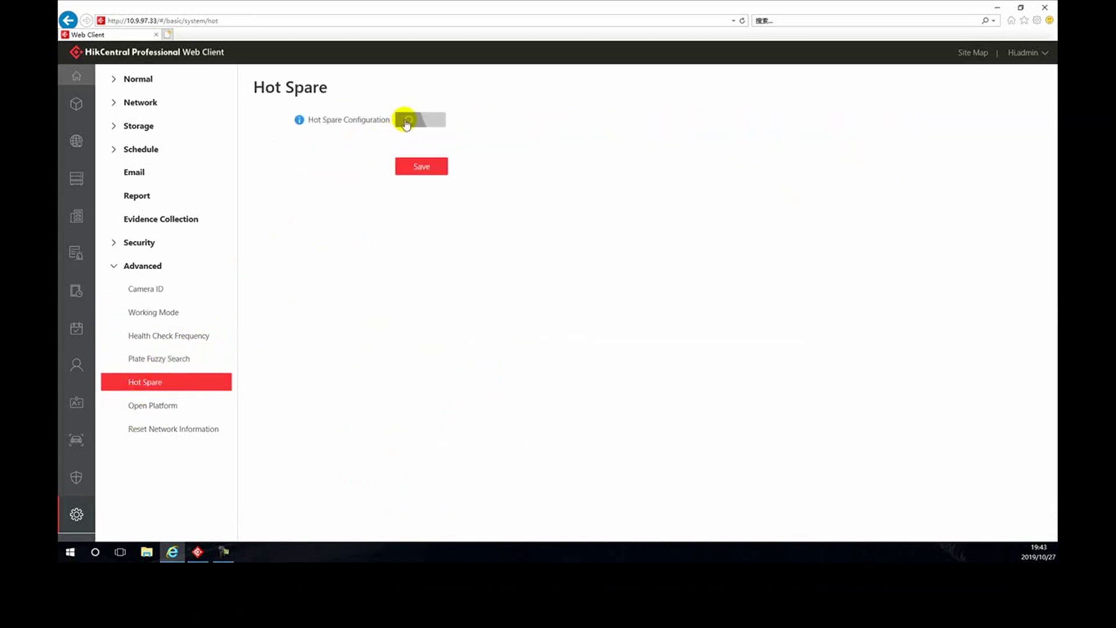
click(406, 121)
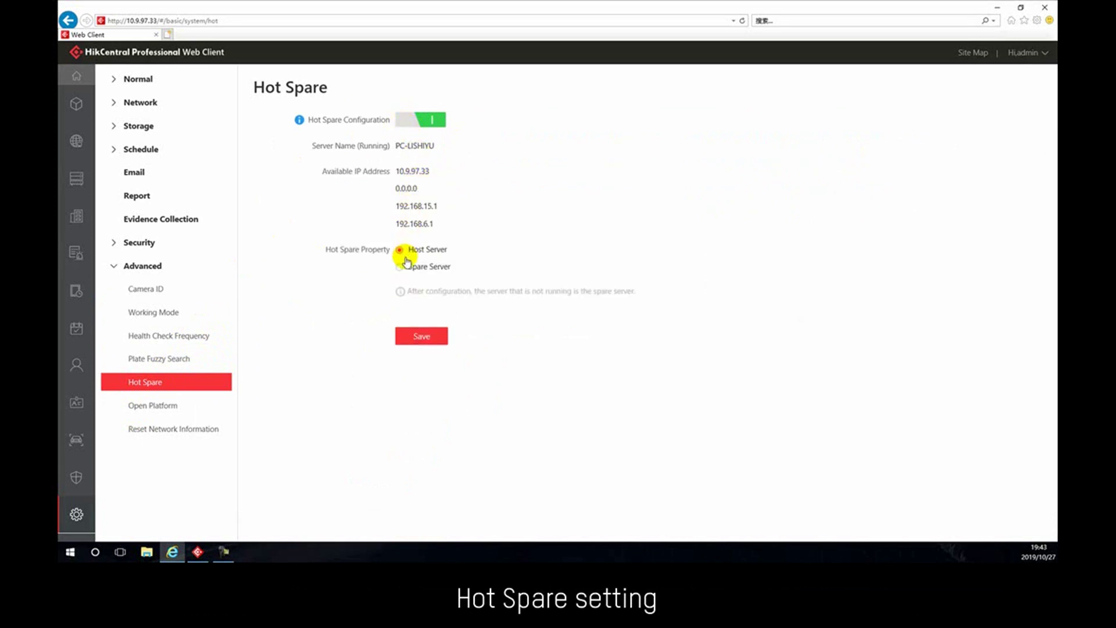
click(178, 402)
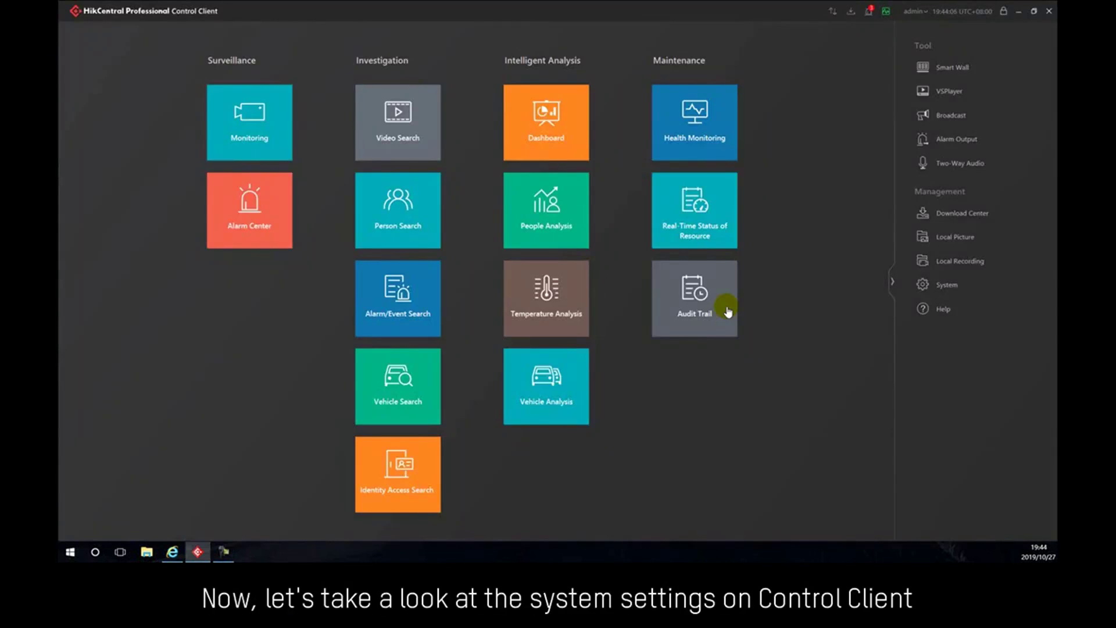
Switch to the Control Client's general system settings and view the Global Stream and Threshold for Main/Sub-Stream choices.
click(976, 291)
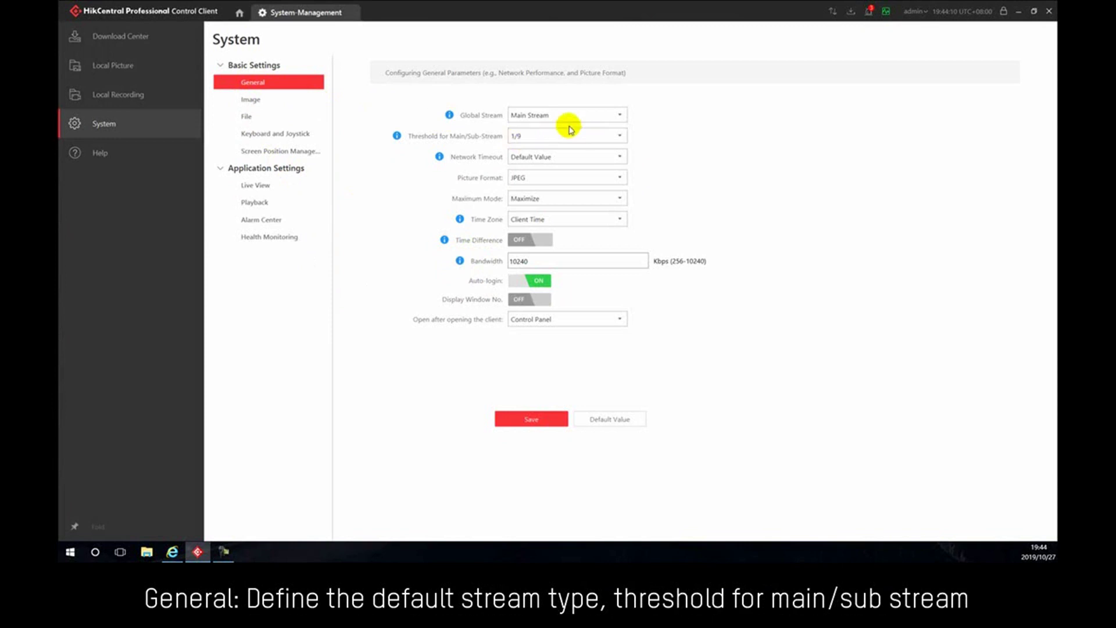
click(573, 117)
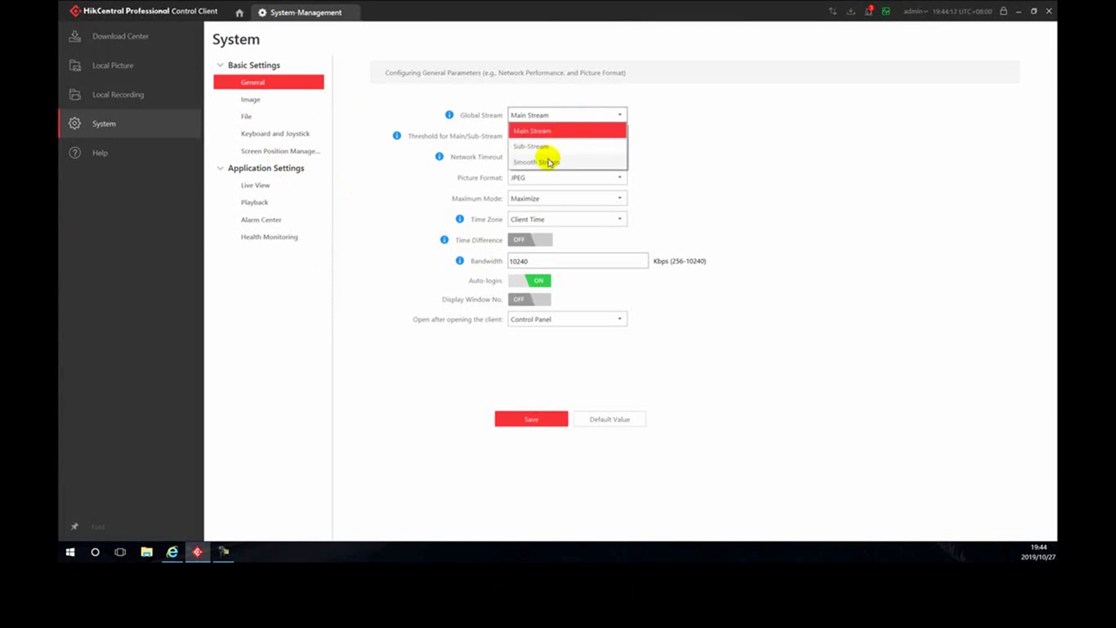
click(545, 114)
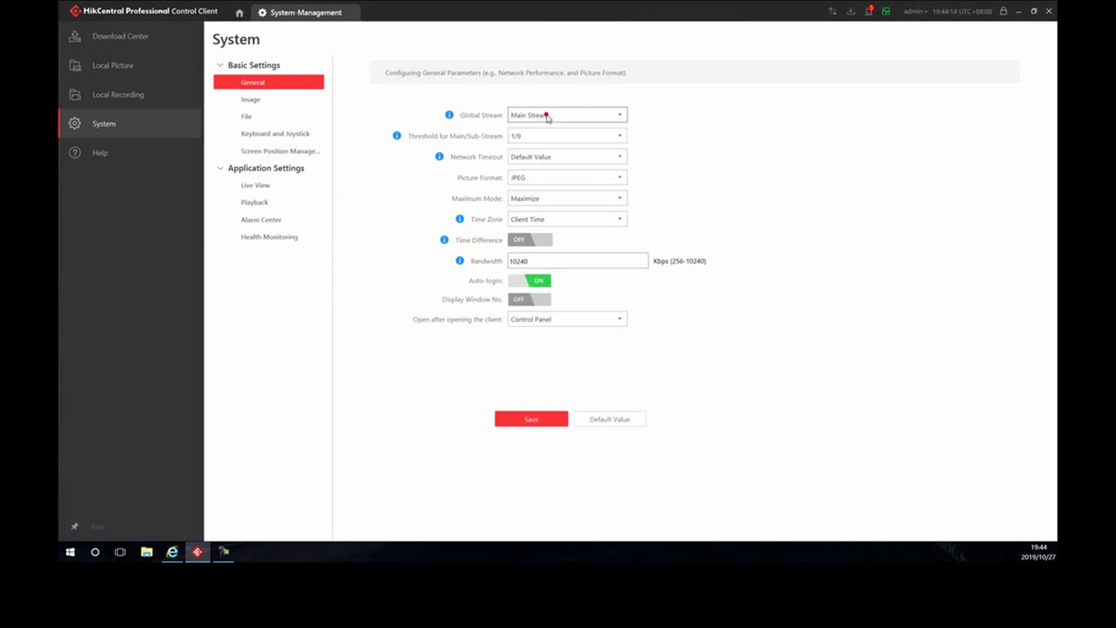
click(537, 138)
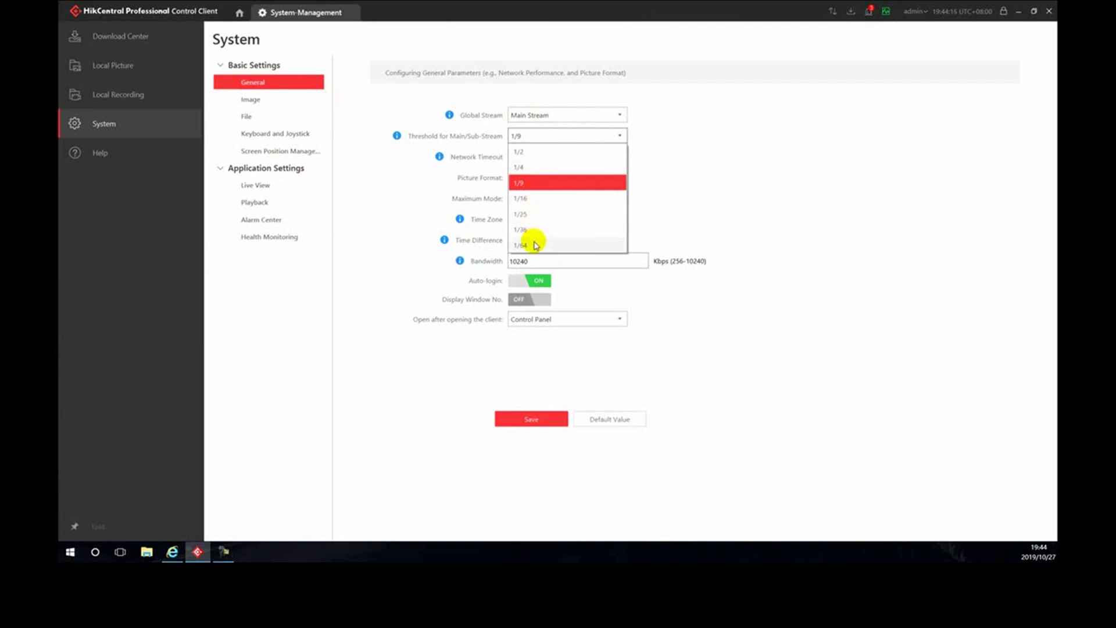
click(556, 137)
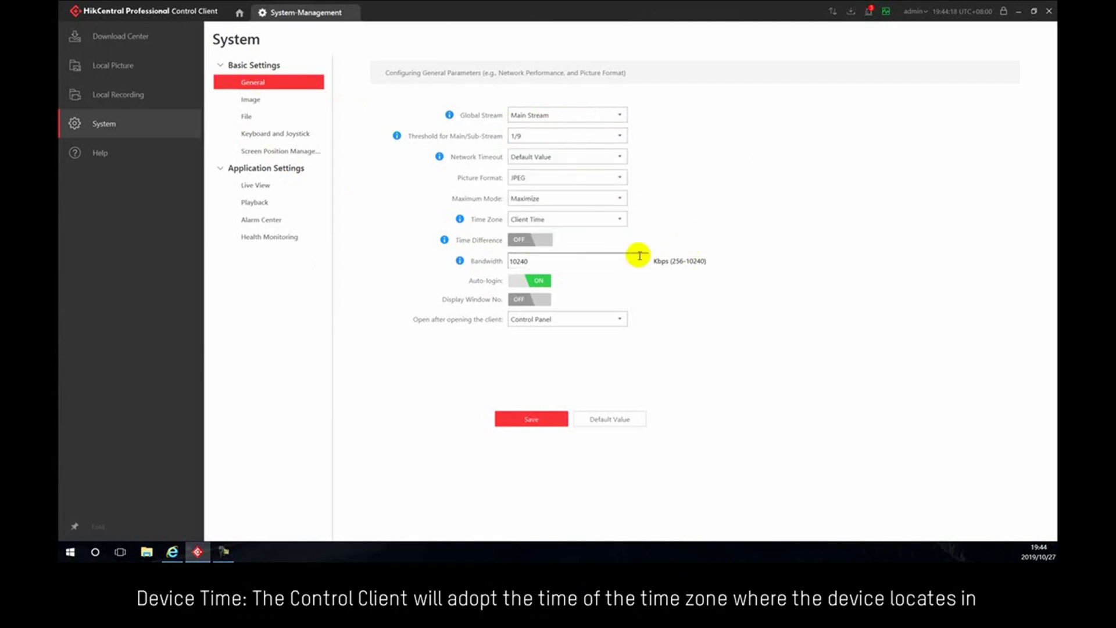
View the client's time zone choices, and review the image and screen position settings.
click(520, 221)
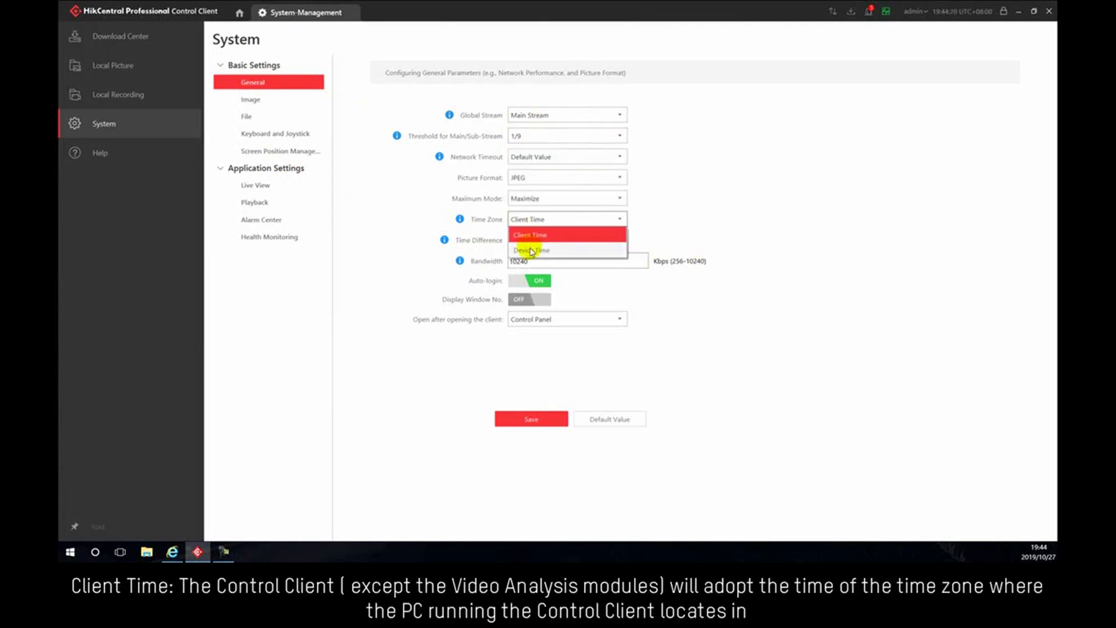
click(531, 220)
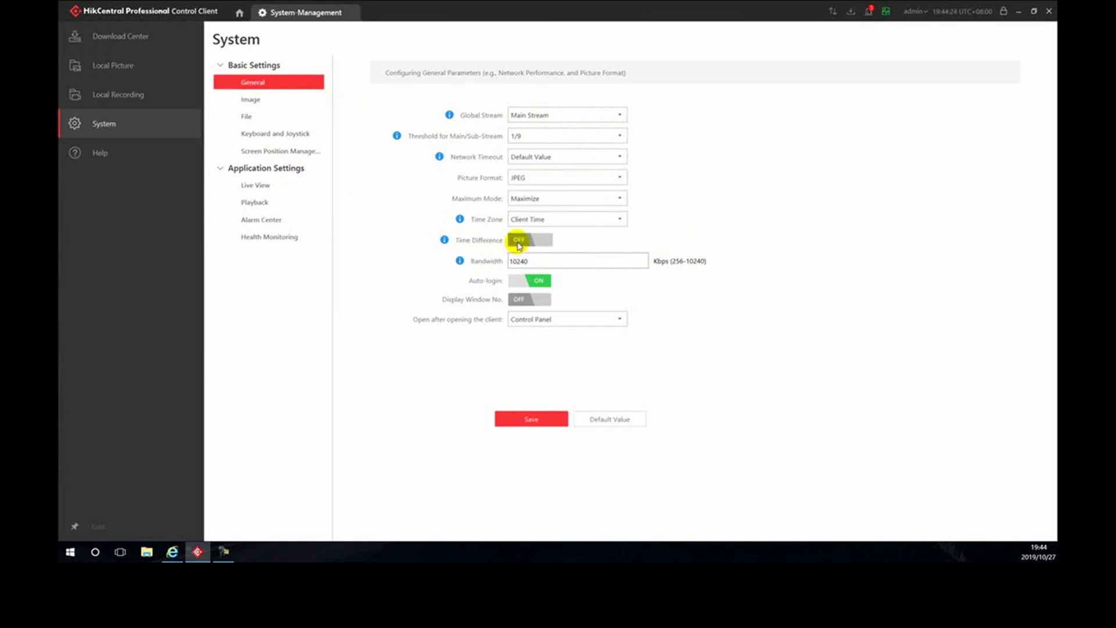
click(249, 100)
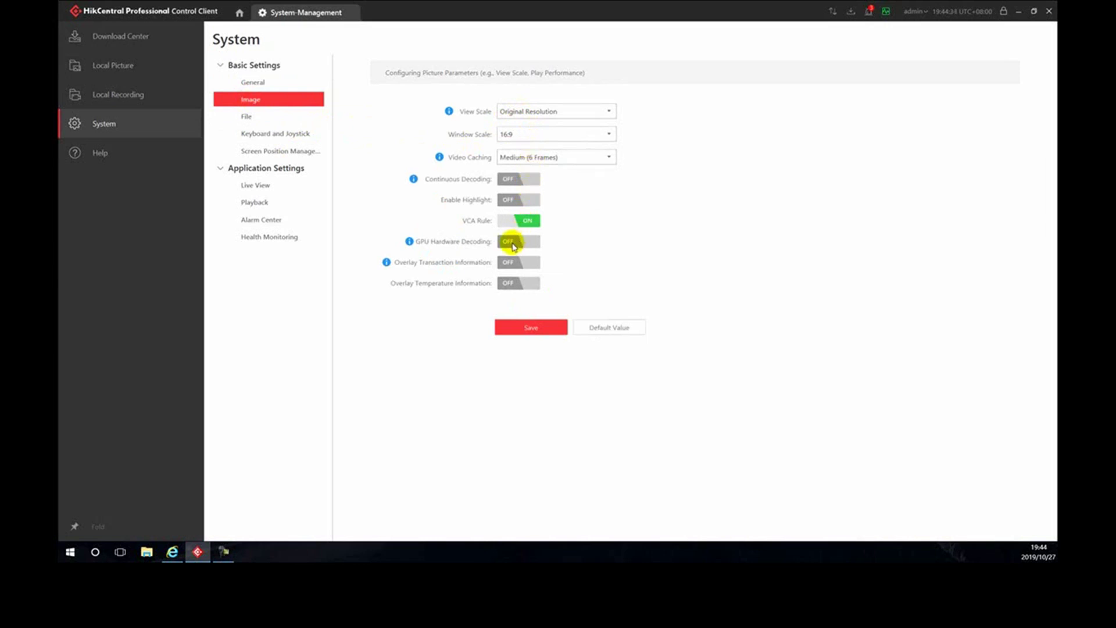
click(281, 151)
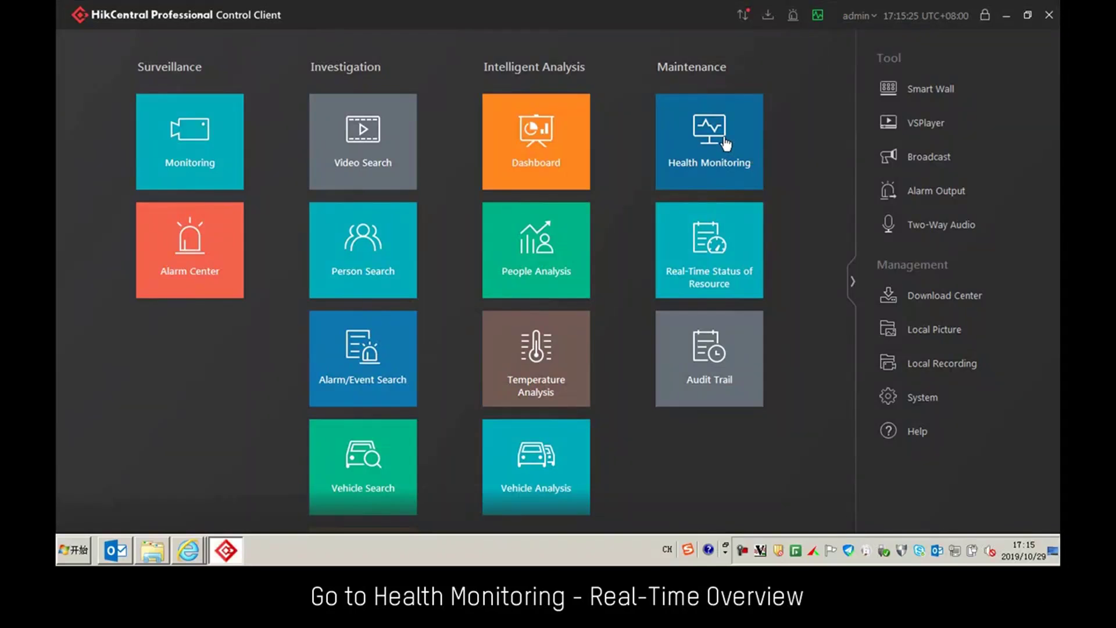
Check the System Management Server's CPU and RAM usage from the Health Monitoring real-time overview.
click(724, 138)
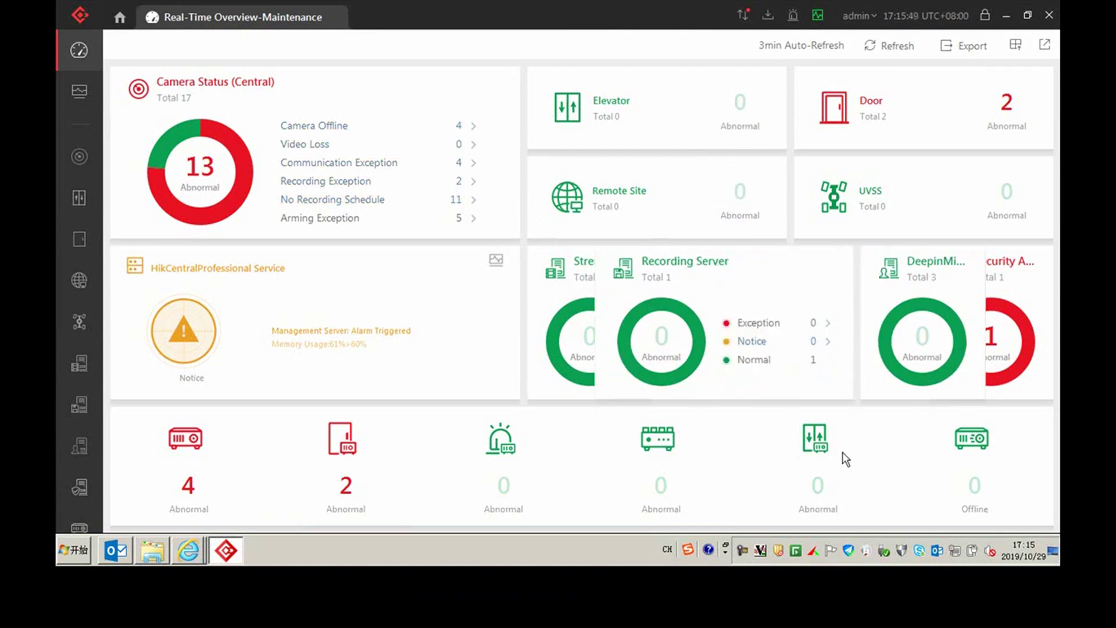
click(495, 260)
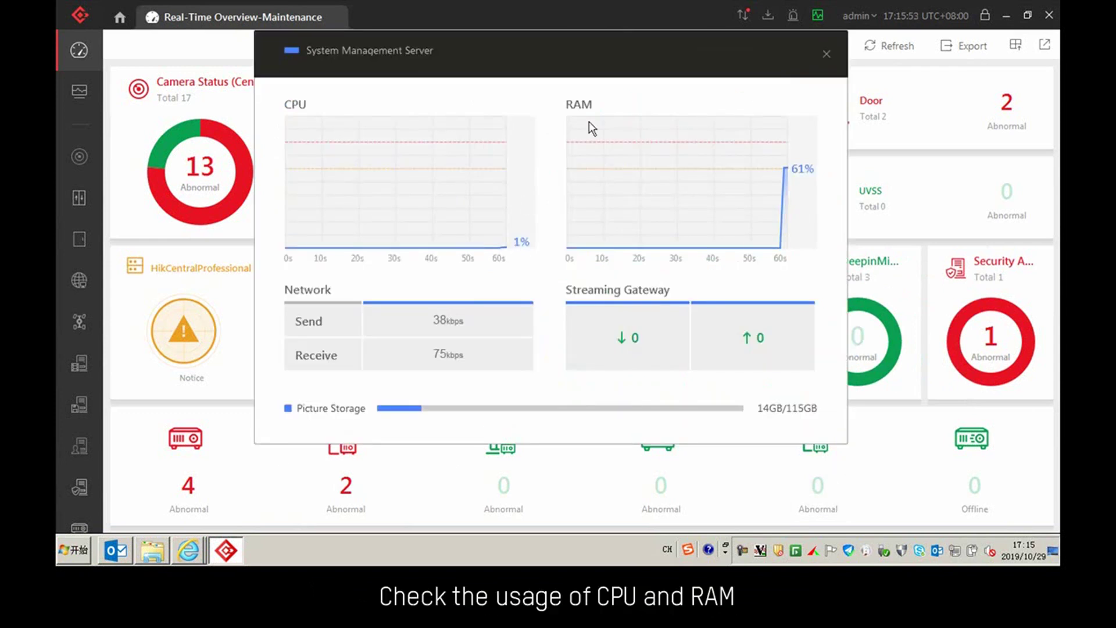
click(828, 53)
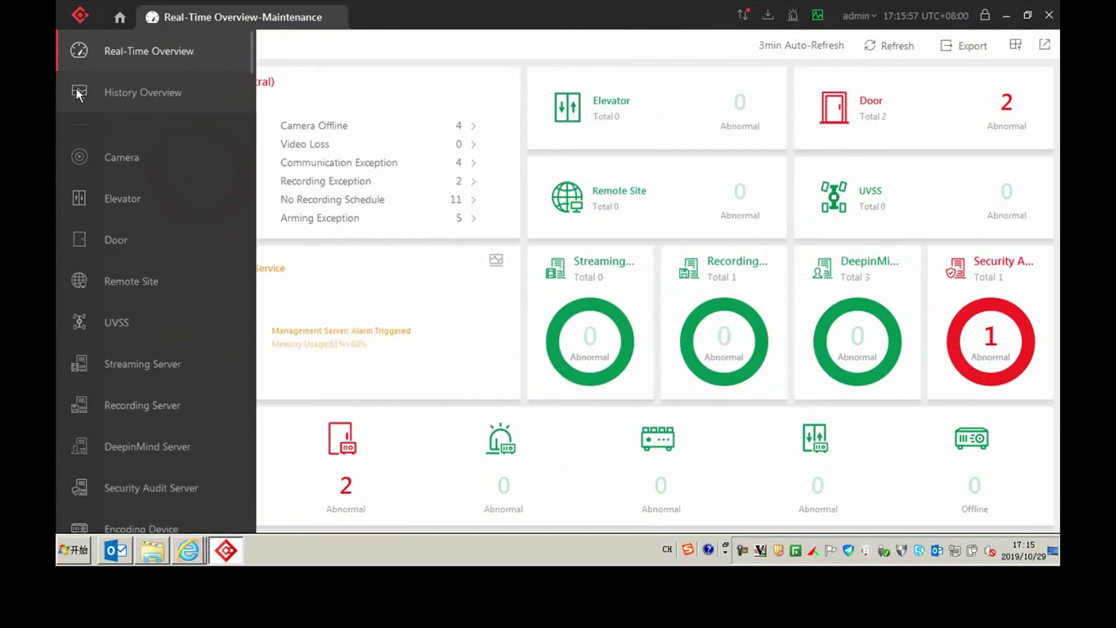
Go to History Overview, view the Resource Online Rate time range choices, and inspect daily points on the device, recording and resource charts.
click(77, 90)
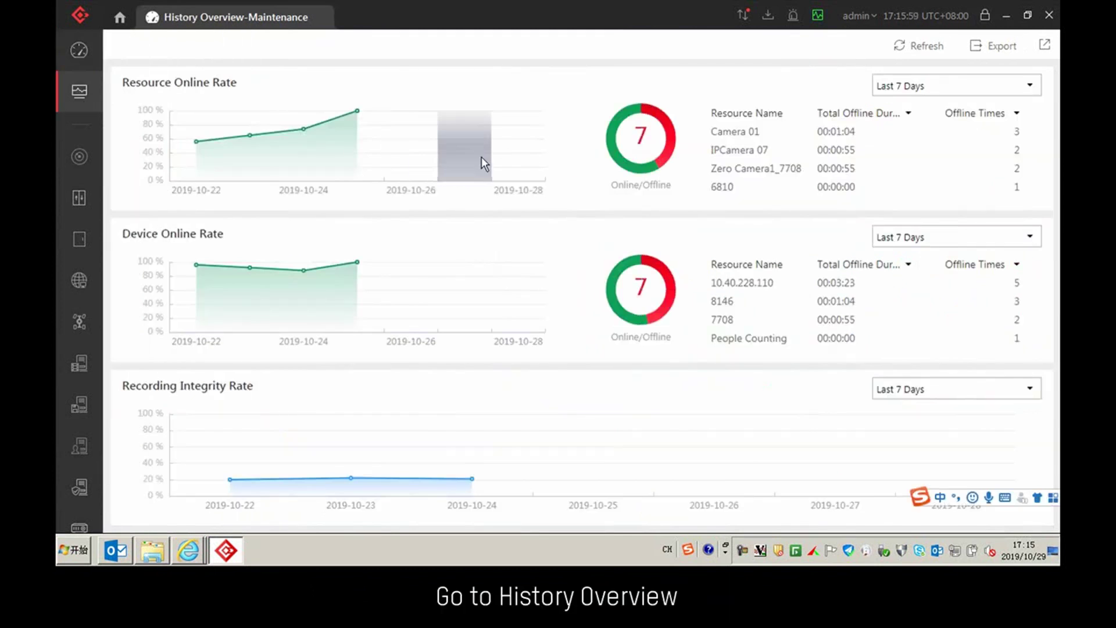
click(903, 88)
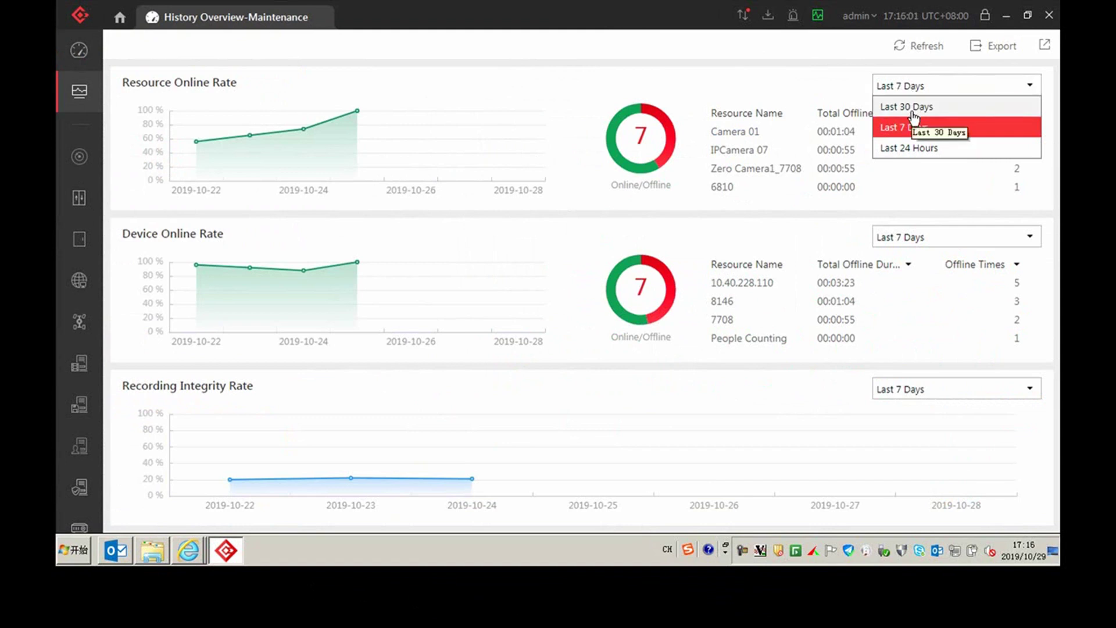
click(499, 72)
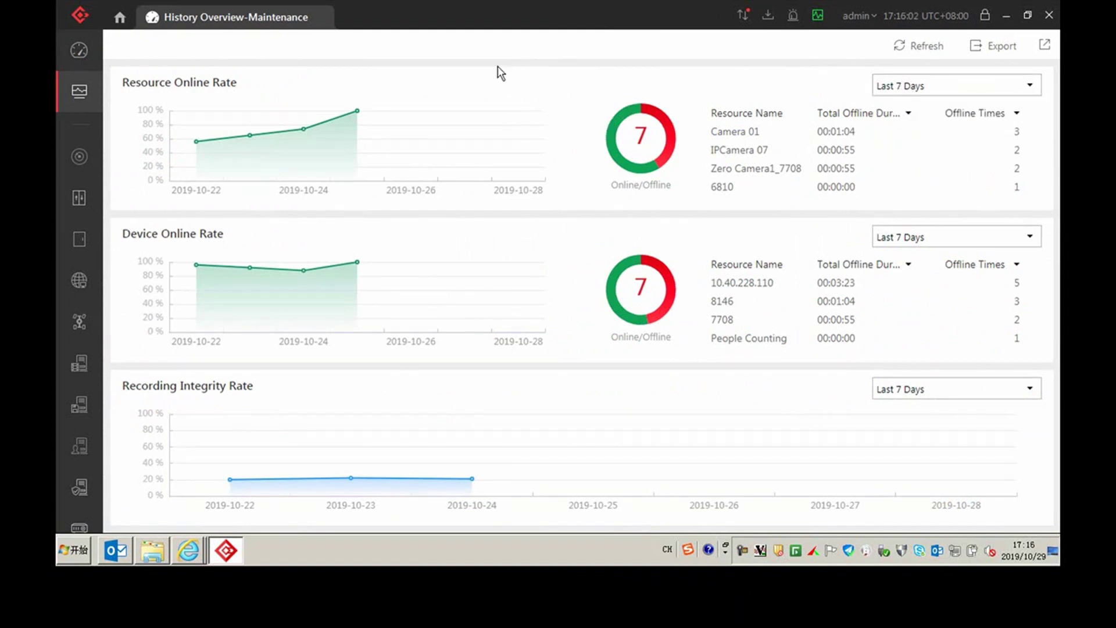
mouse_move(369, 329)
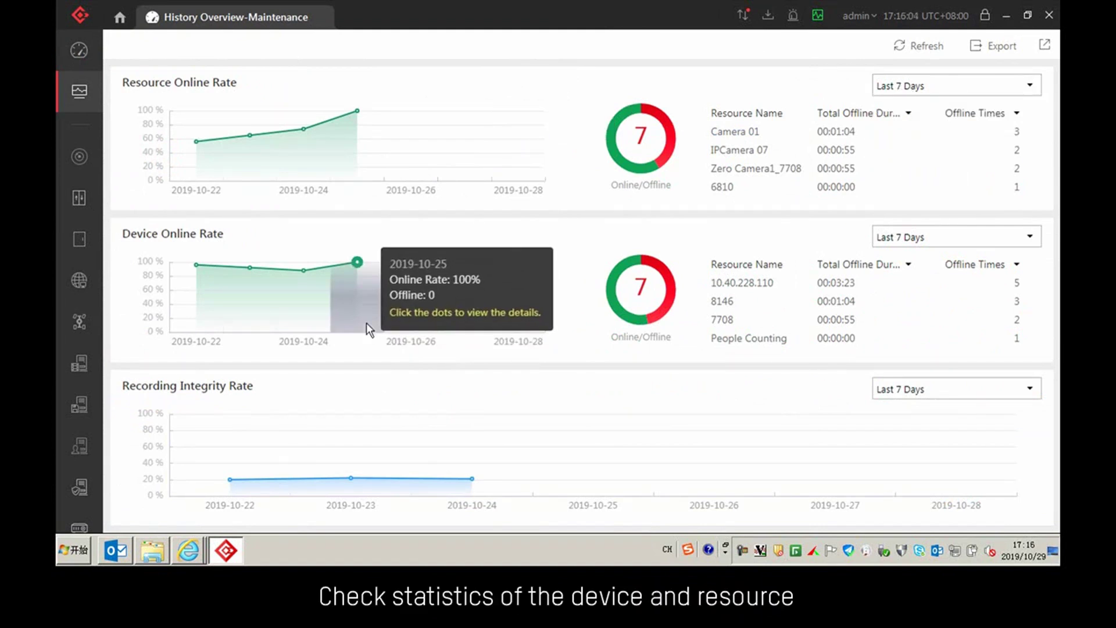
mouse_move(268, 466)
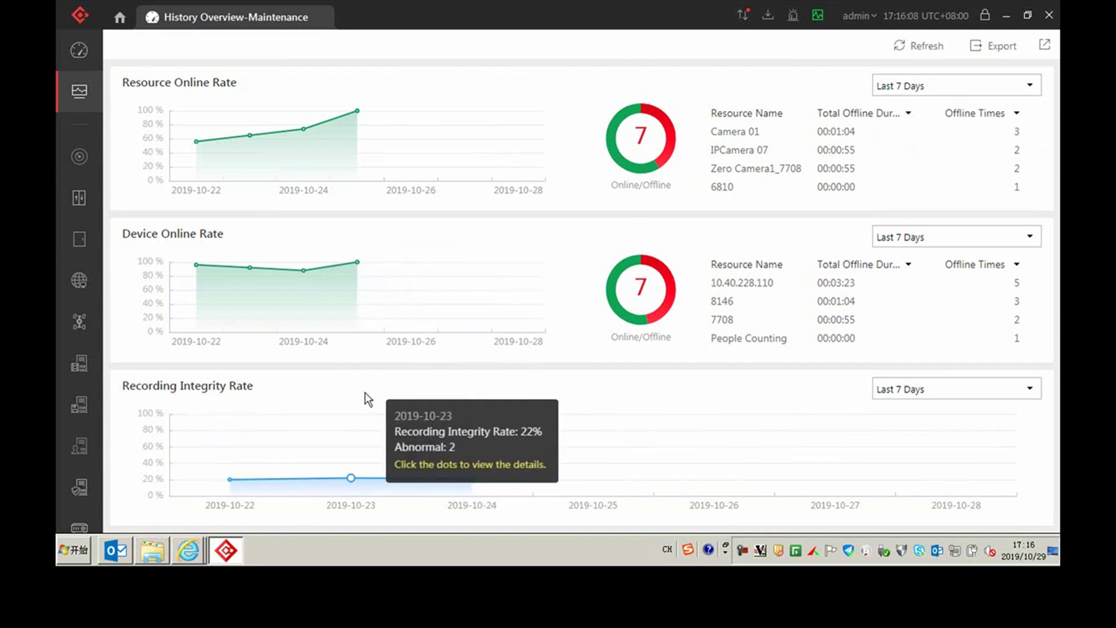
mouse_move(312, 120)
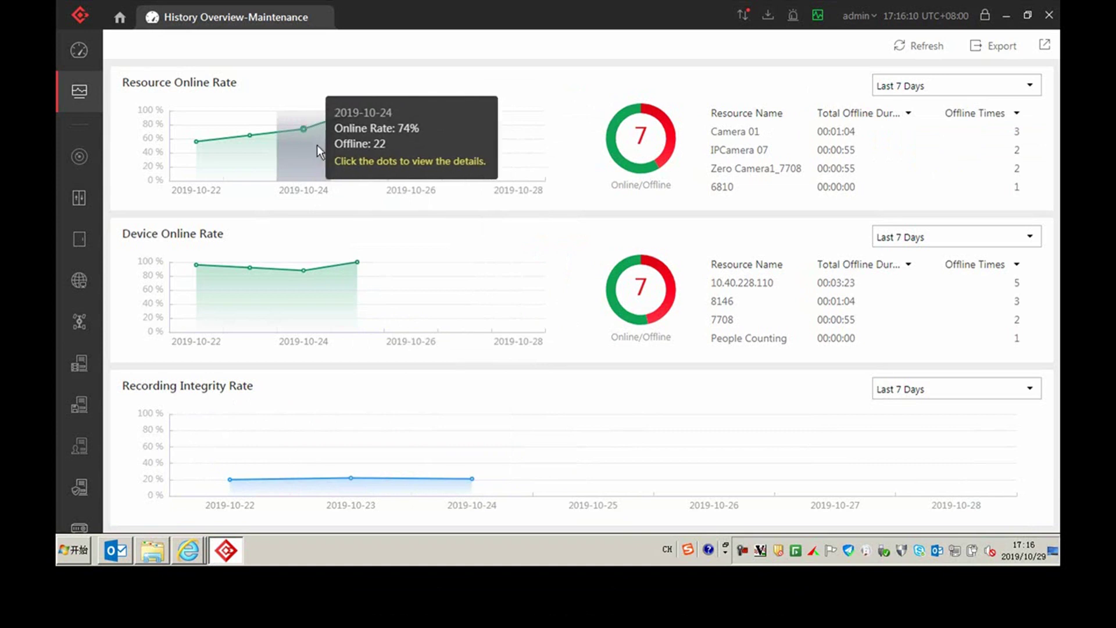
From the 2019-10-25 Resource Online Rate point, search the online/offline logs of all cameras in the Fisheye area, and view Fisheye 1's history.
click(347, 114)
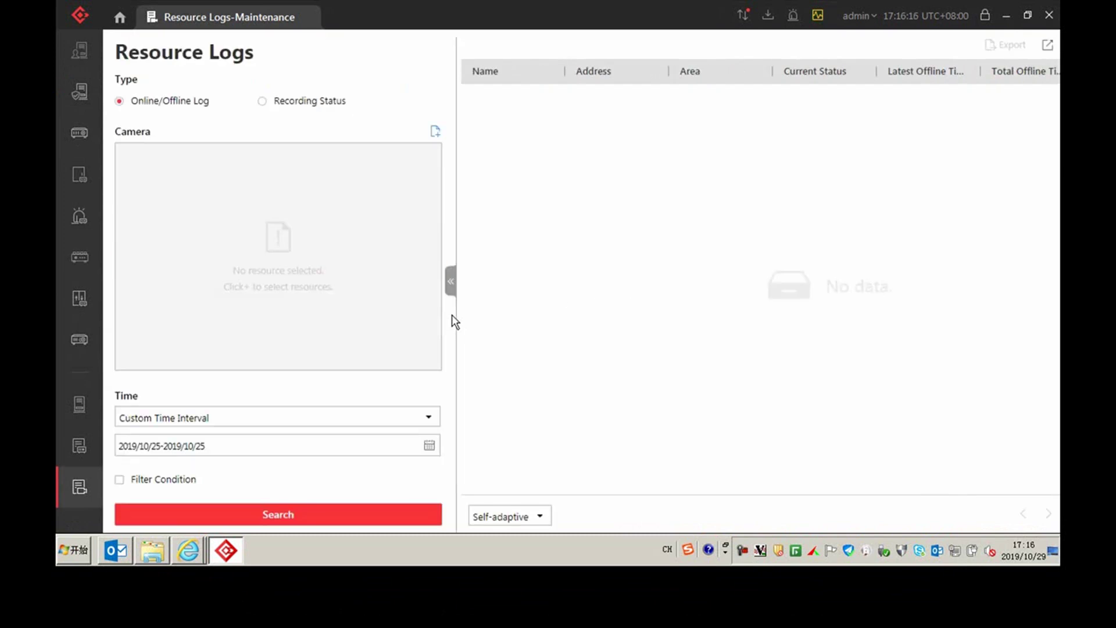
click(435, 131)
scroll(553, 241, down, 2)
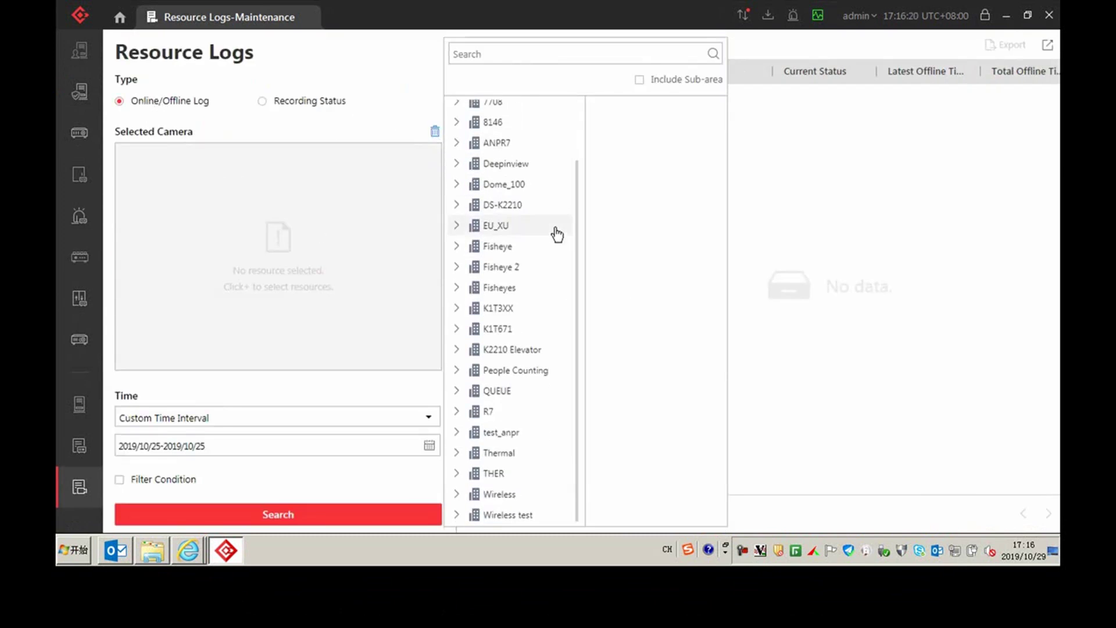
click(476, 245)
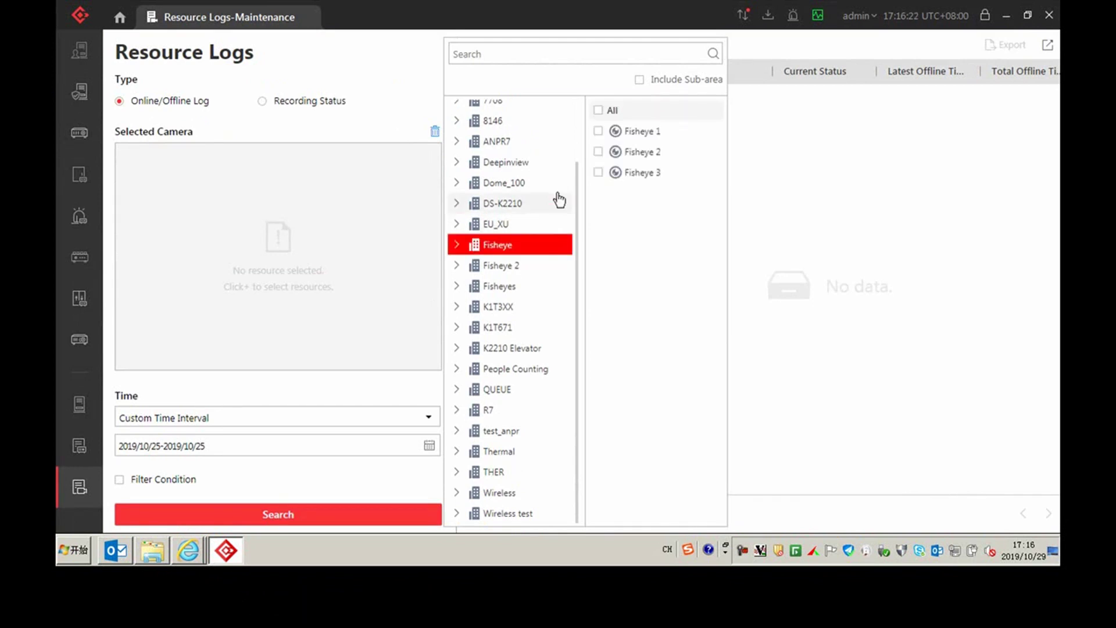
click(599, 110)
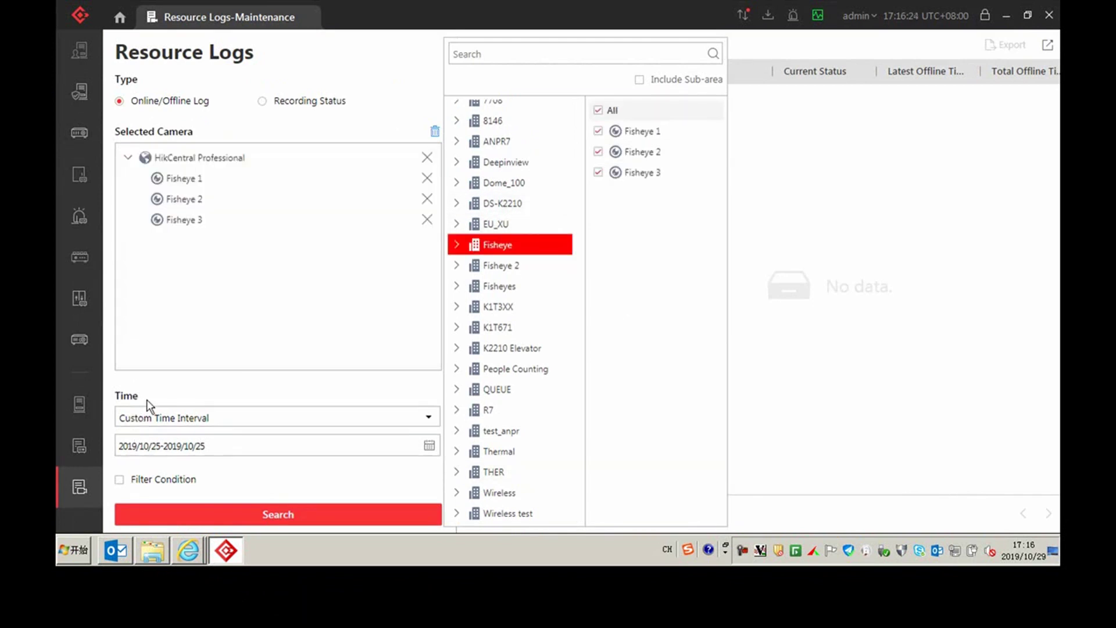
click(152, 507)
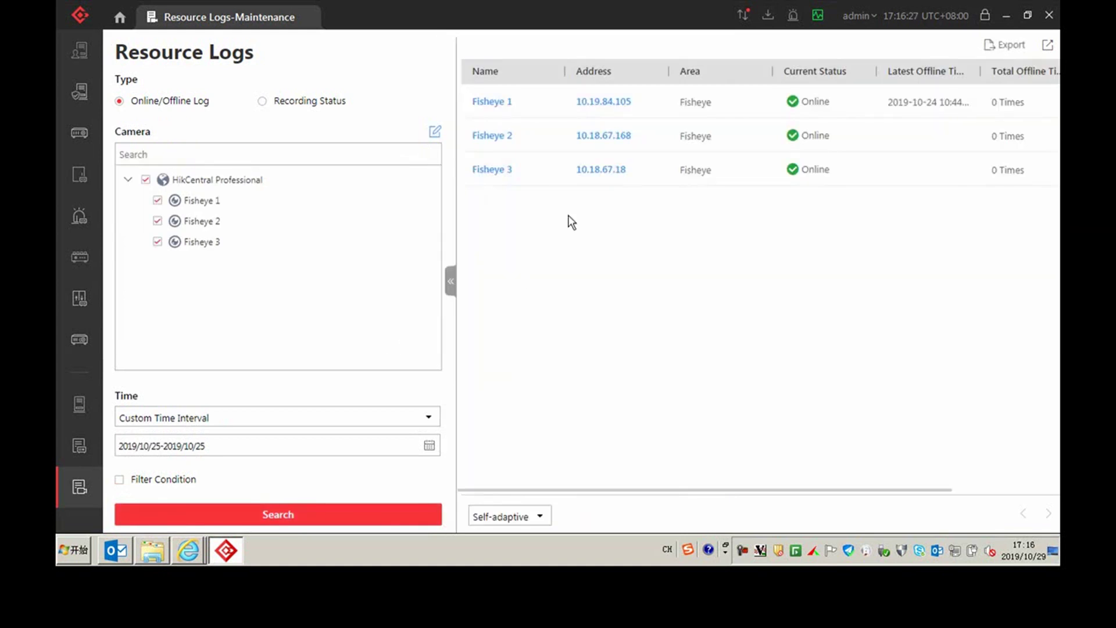
click(503, 103)
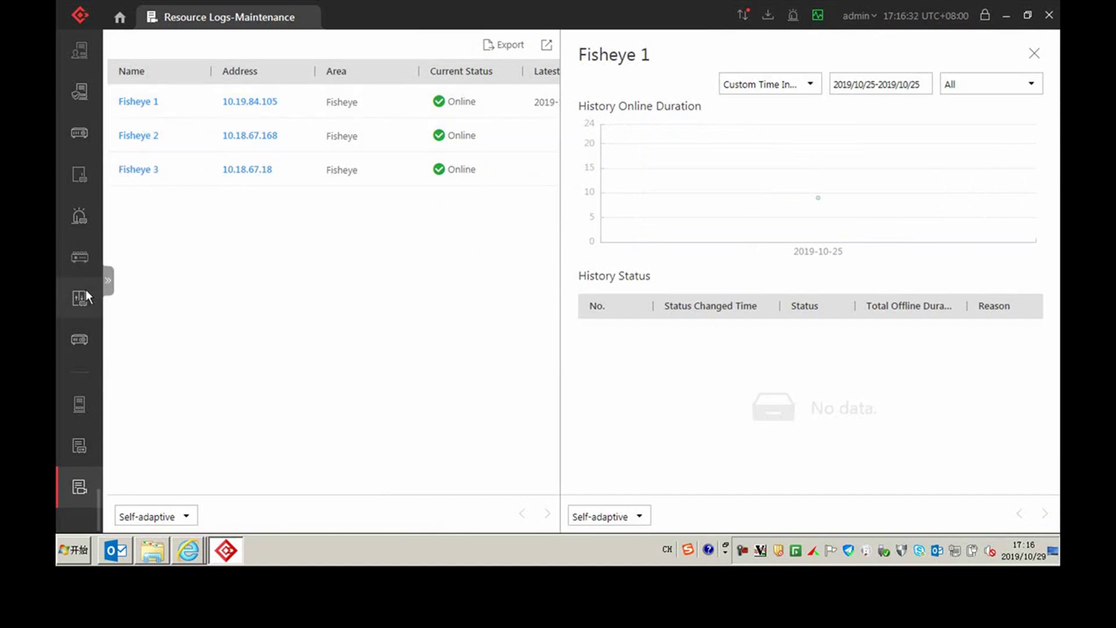
Return to History Overview and view the device logs behind the 2019-10-23 point of Device Online Rate.
mouse_move(86, 290)
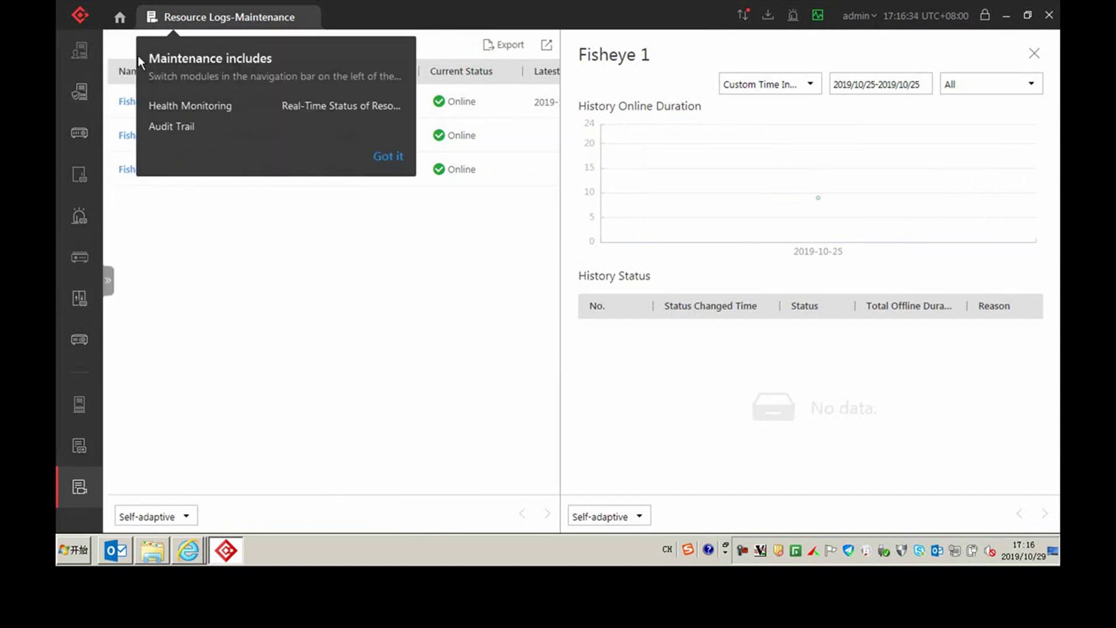
mouse_move(82, 60)
scroll(119, 73, up, 5)
click(124, 89)
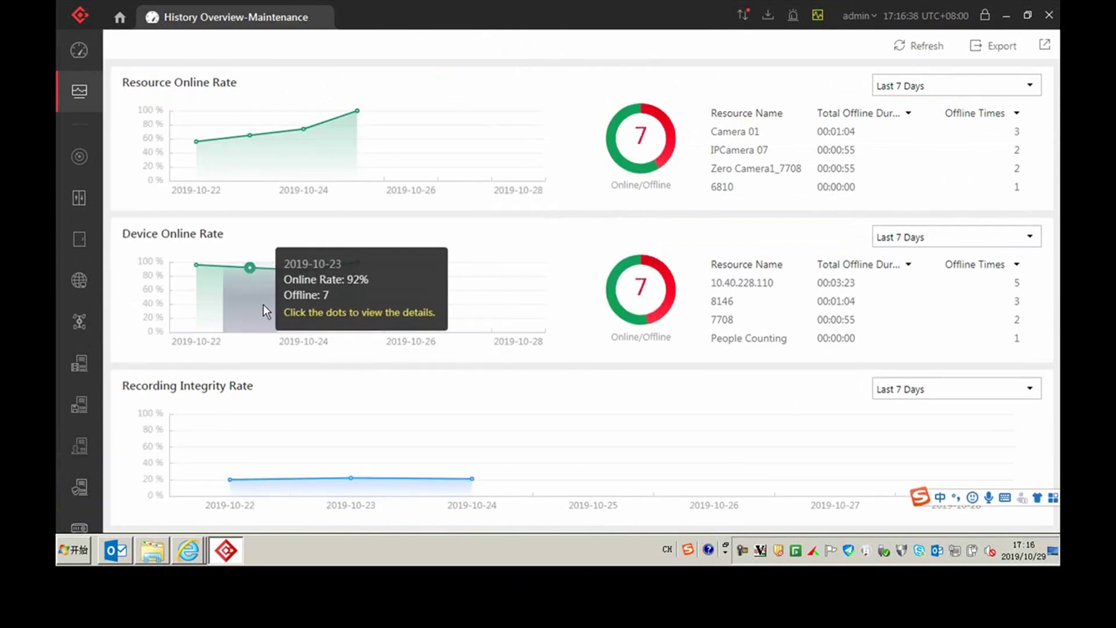
click(249, 267)
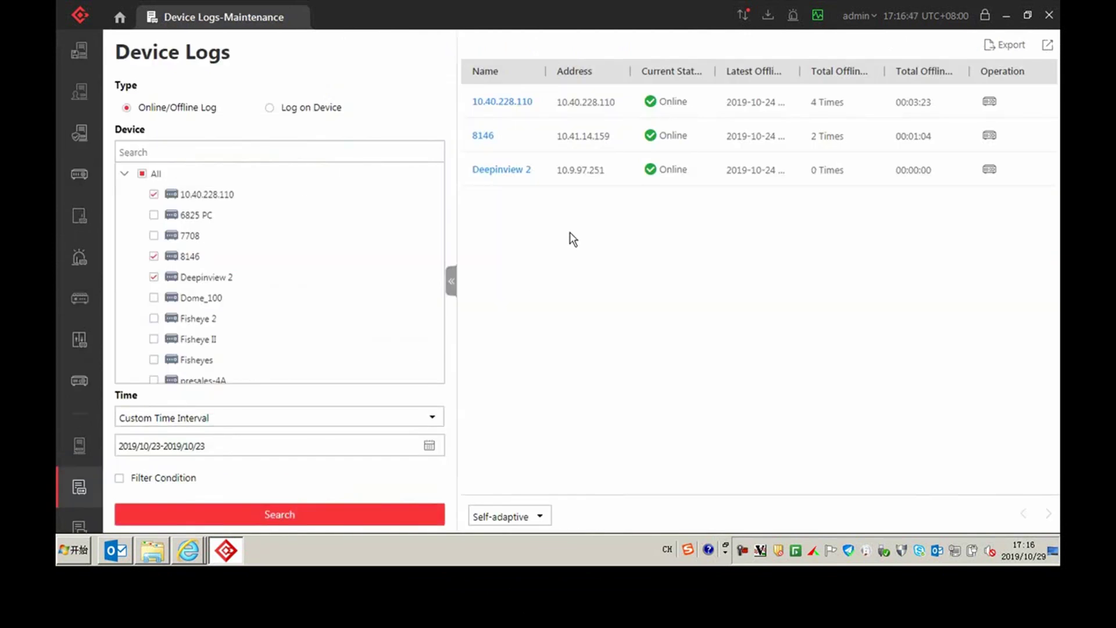
Switch the device log type to Log on Device and select device 10.40.228.110 to view its log type options.
click(271, 108)
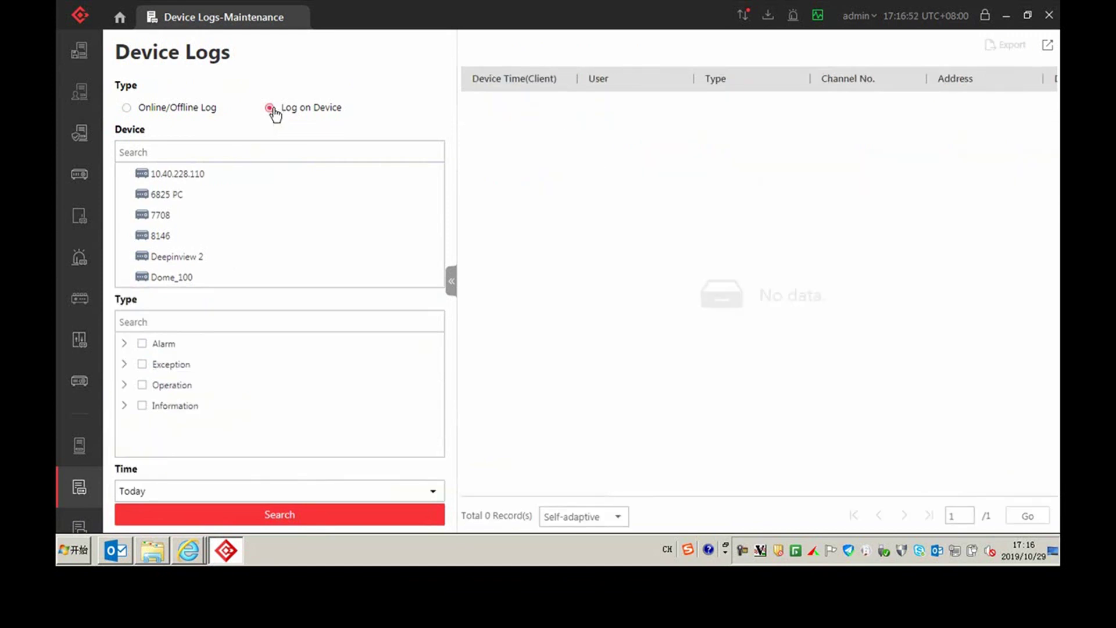
click(155, 214)
click(174, 174)
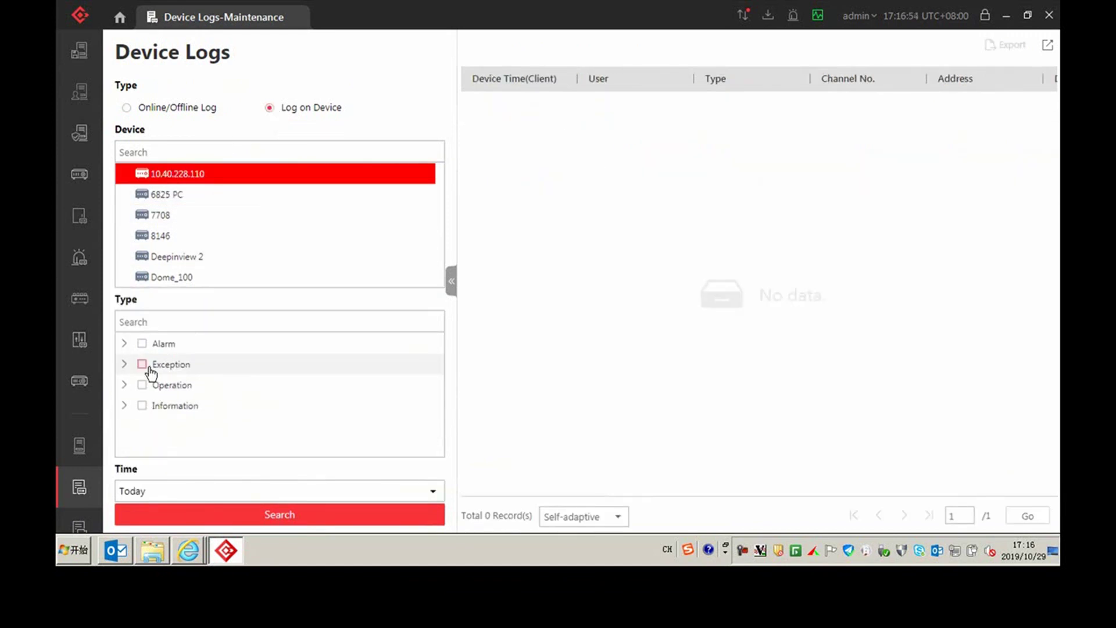
Return to History Overview and view the recording status logs behind the 2019-10-23 point of Recording Integrity Rate.
mouse_move(77, 451)
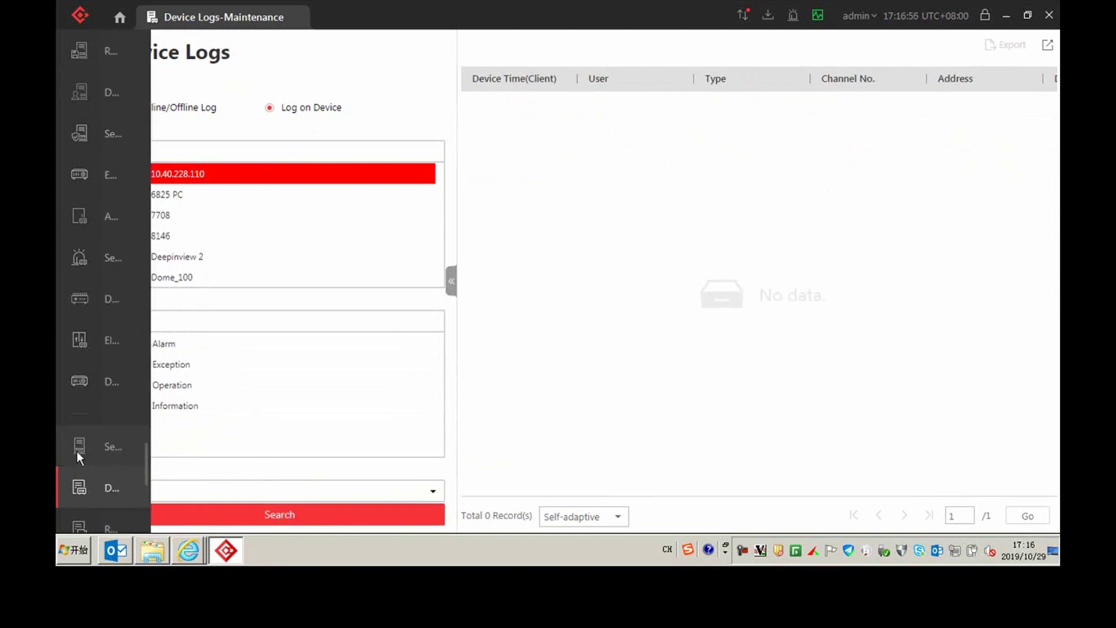
scroll(105, 458, up, 5)
click(137, 96)
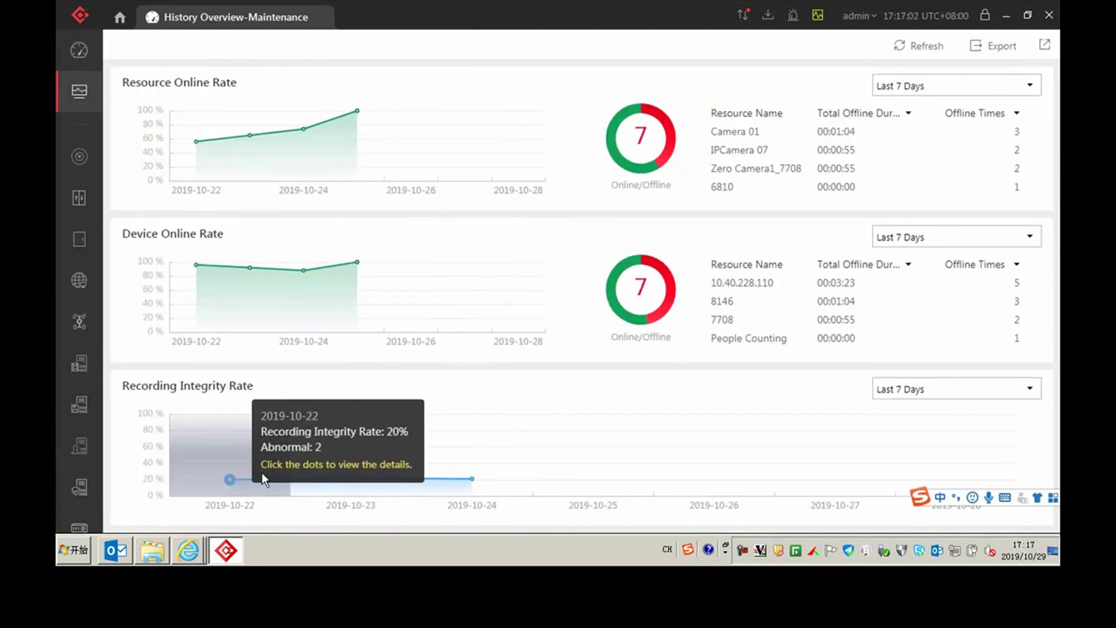
click(352, 478)
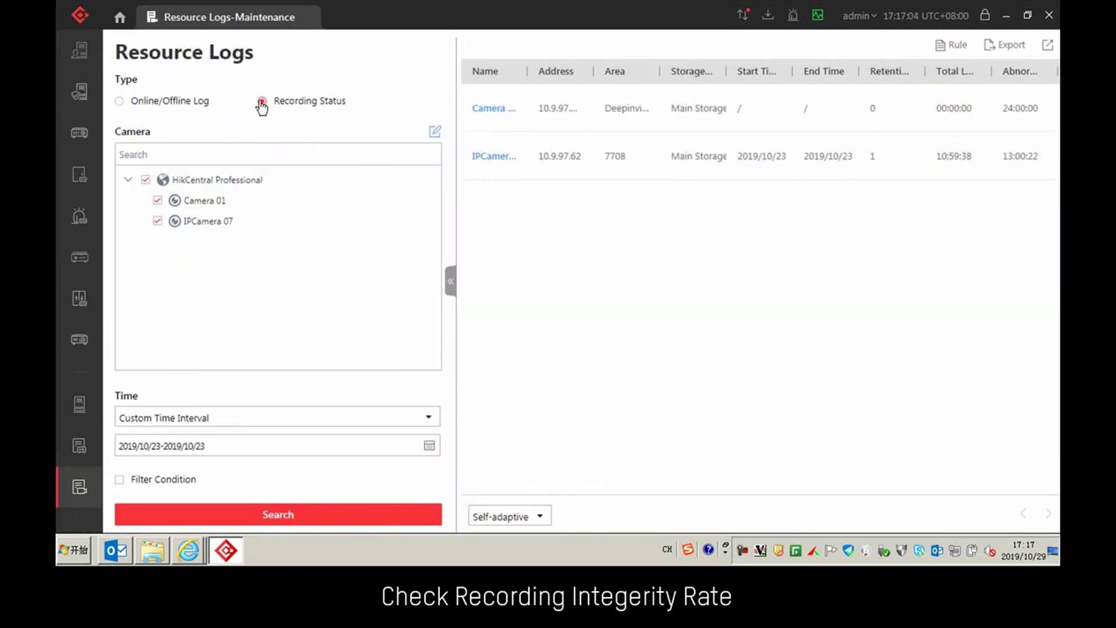